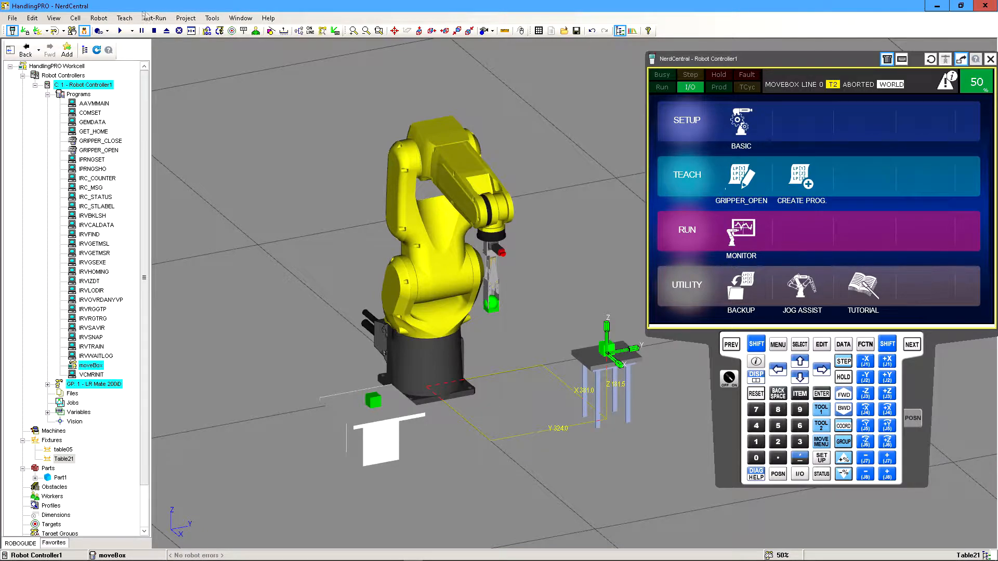
pyautogui.click(125, 18)
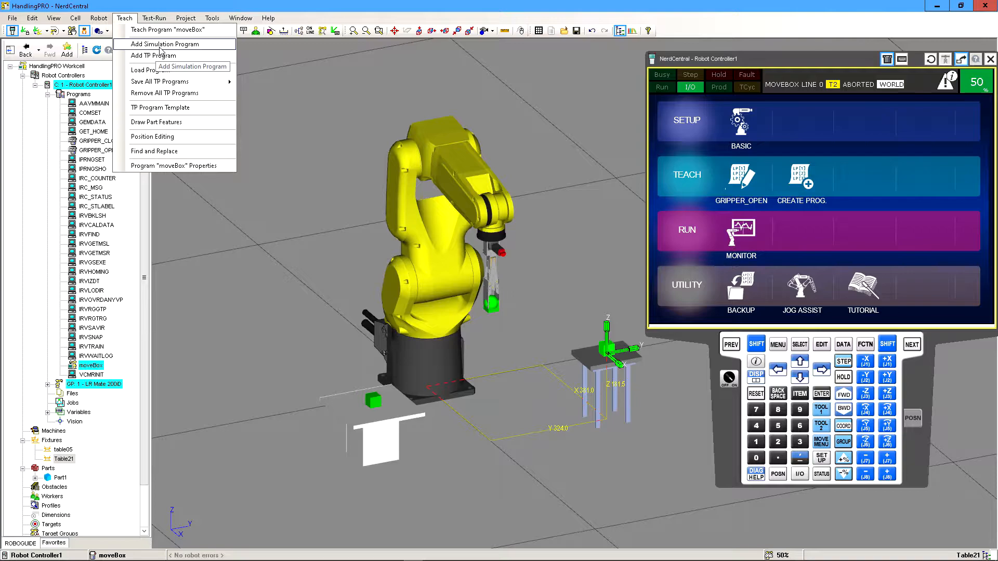
pyautogui.click(312, 162)
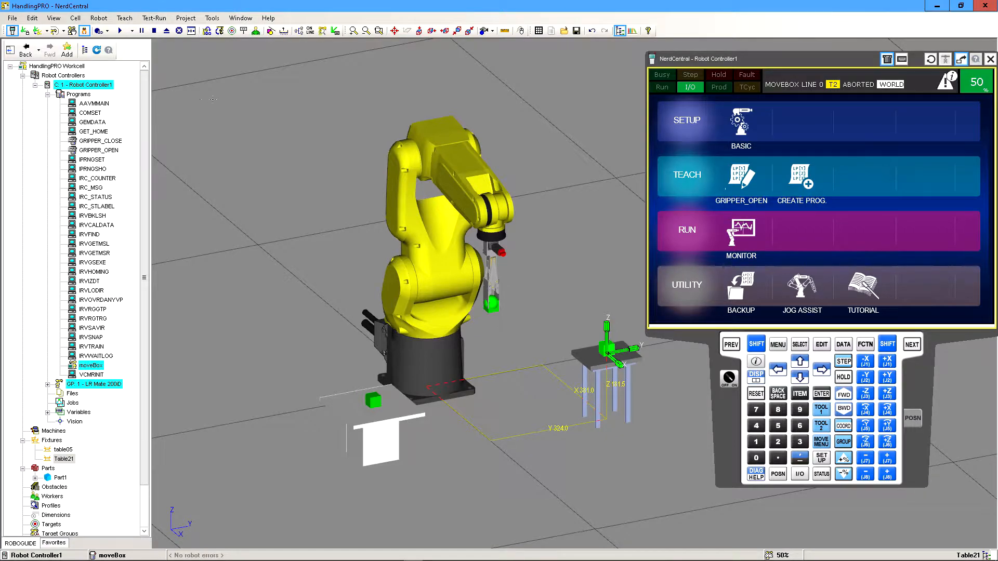
pyautogui.moveTo(359, 314)
pyautogui.mouseDown(button='right')
pyautogui.moveTo(343, 310)
pyautogui.moveTo(357, 307)
pyautogui.mouseUp(button='right')
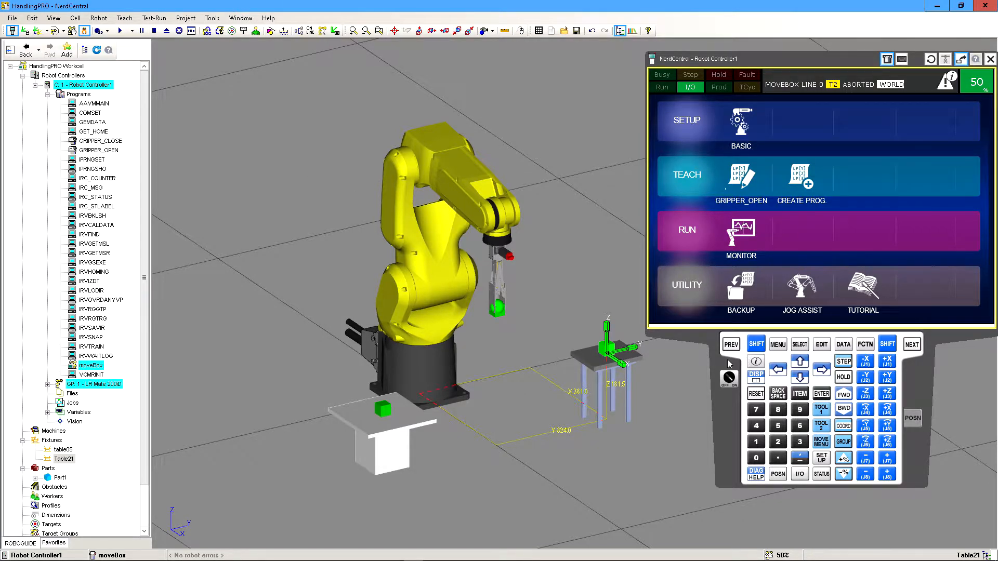
pyautogui.moveTo(215, 134)
pyautogui.mouseDown(button='right')
pyautogui.moveTo(277, 162)
pyautogui.moveTo(223, 136)
pyautogui.mouseUp(button='right')
# Step: Add a simulation program named moveBoxes and position its program editor beside the robot
pyautogui.click(134, 20)
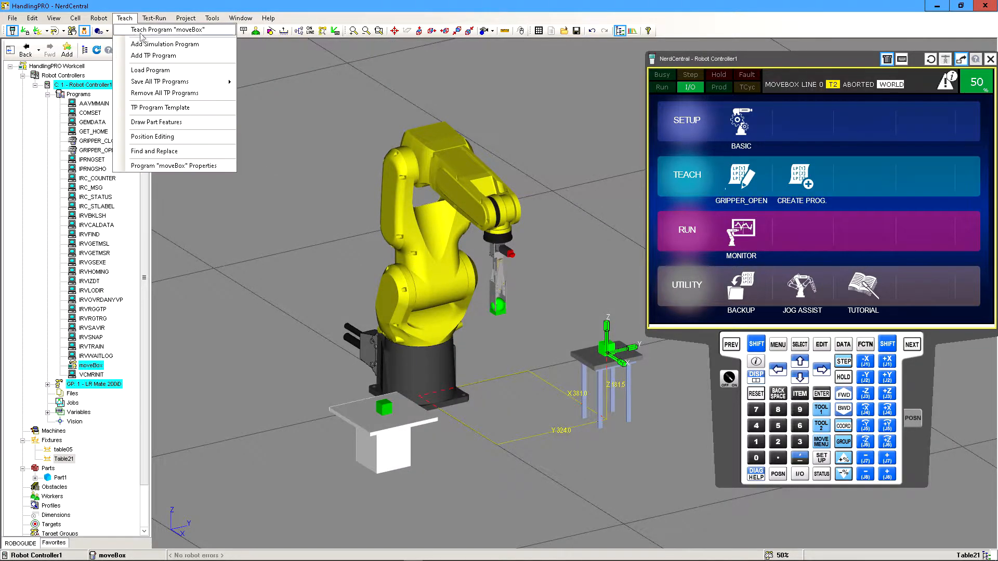
pyautogui.click(166, 46)
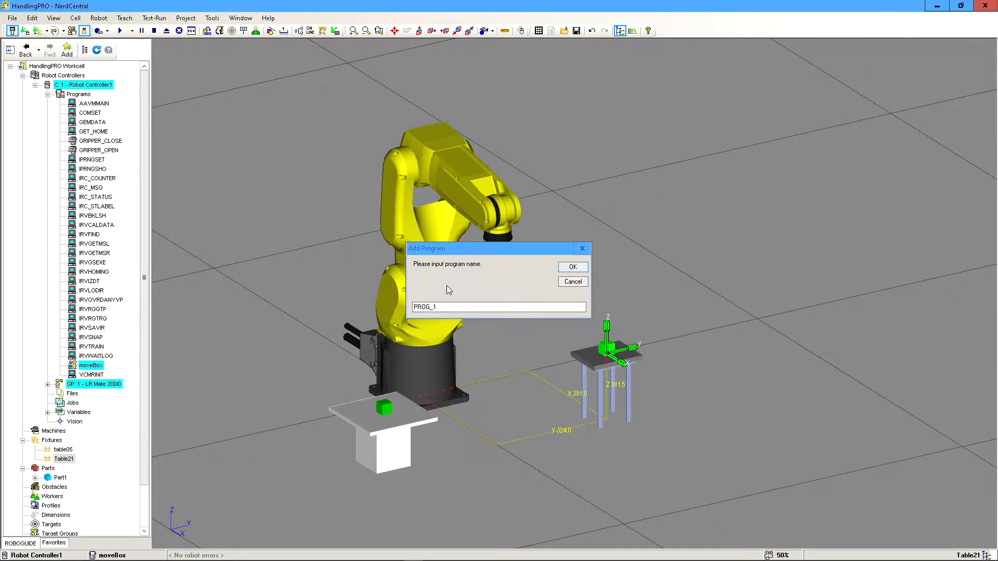
pyautogui.click(458, 309)
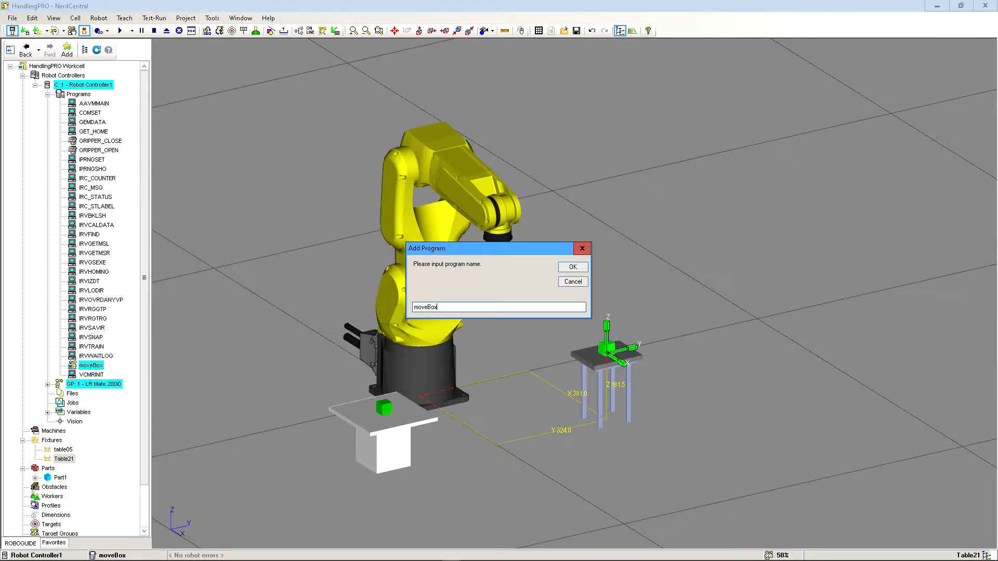
pyautogui.press('Return')
pyautogui.click(575, 322)
pyautogui.write('moveBoxes')
pyautogui.press('Return')
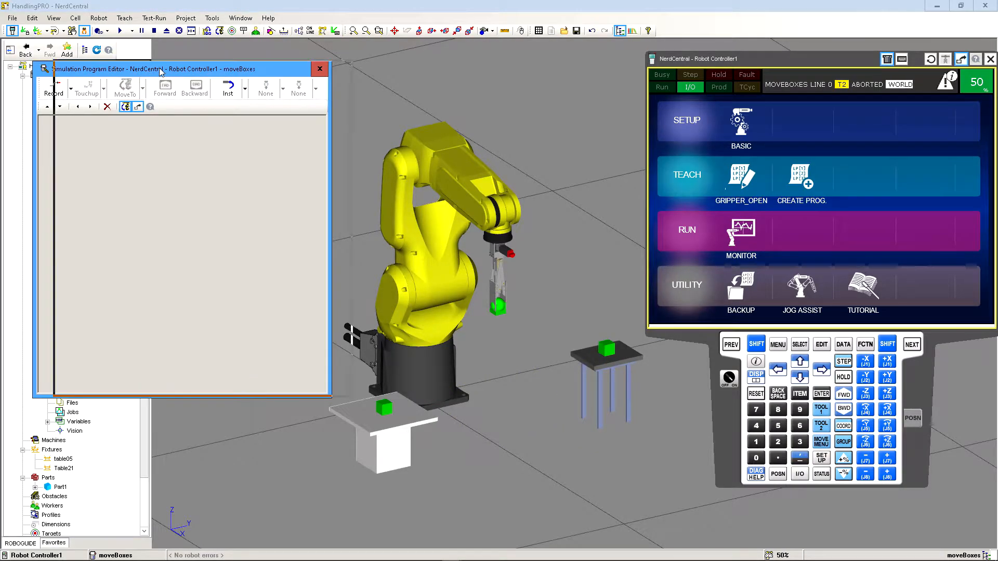
pyautogui.moveTo(144, 72)
pyautogui.mouseDown()
pyautogui.moveTo(219, 94)
pyautogui.moveTo(144, 94)
pyautogui.moveTo(144, 86)
pyautogui.mouseUp()
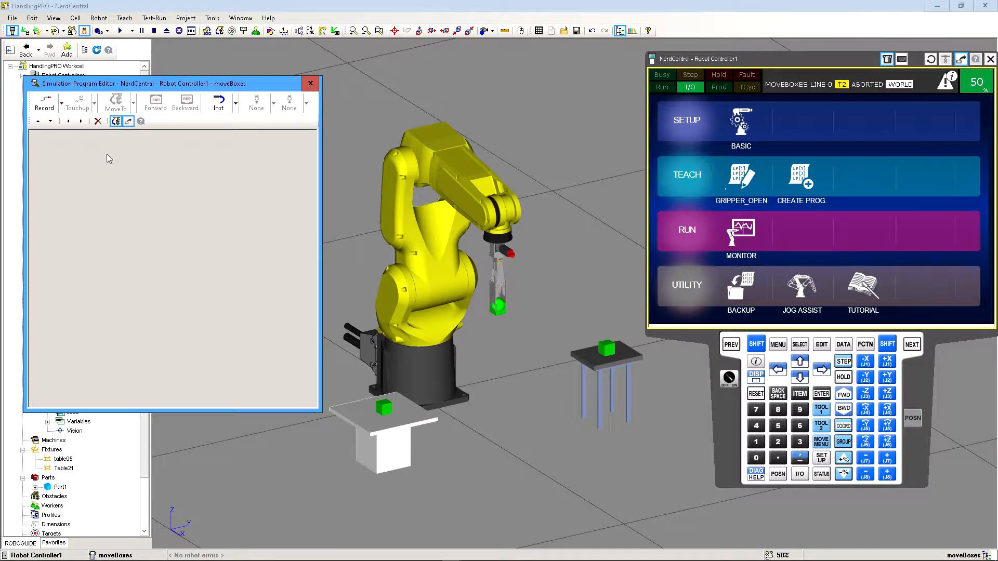
pyautogui.moveTo(112, 86)
pyautogui.mouseDown()
pyautogui.moveTo(104, 78)
pyautogui.moveTo(101, 86)
pyautogui.mouseUp()
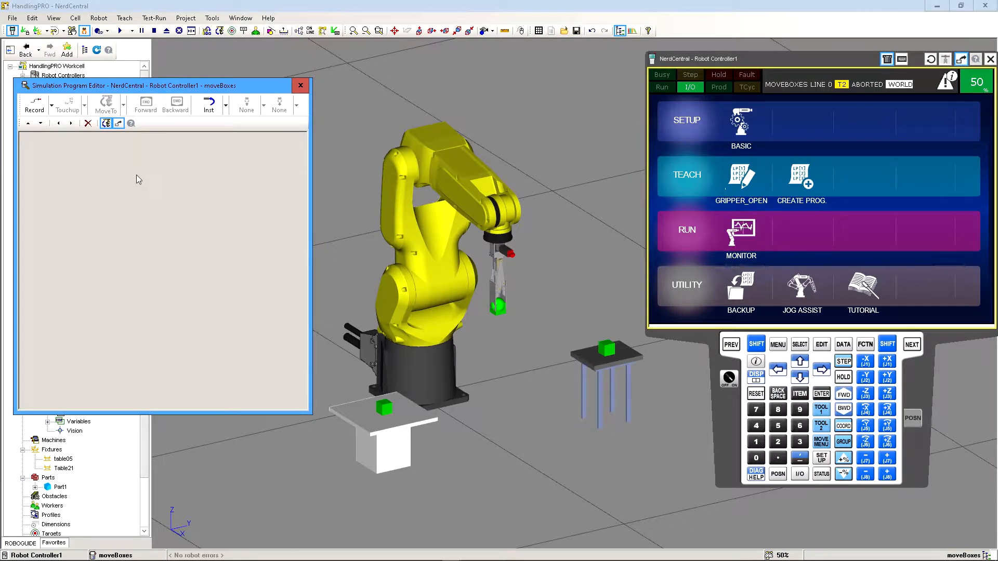
# Step: Display the position register list on the teach pendant
pyautogui.click(844, 345)
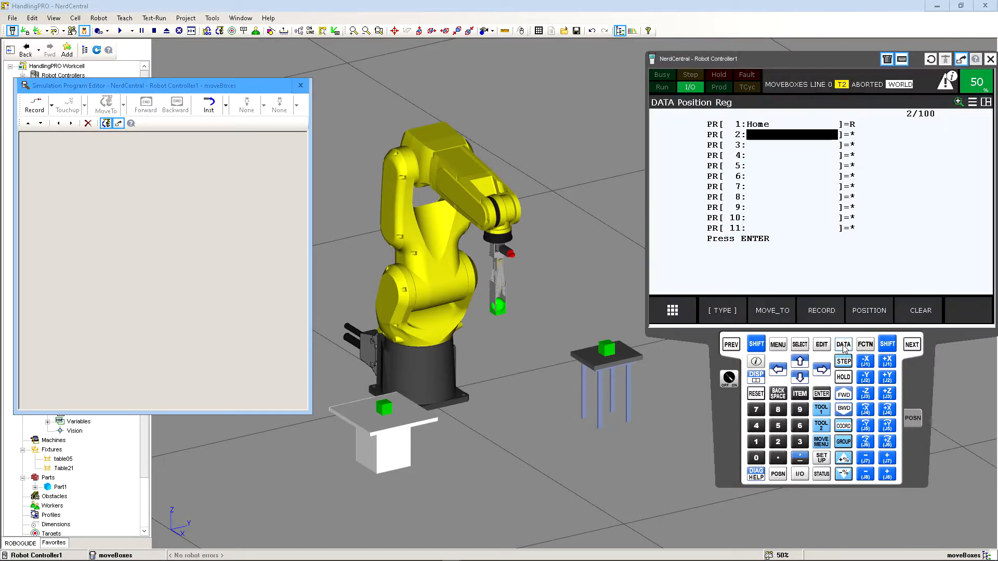
pyautogui.click(721, 310)
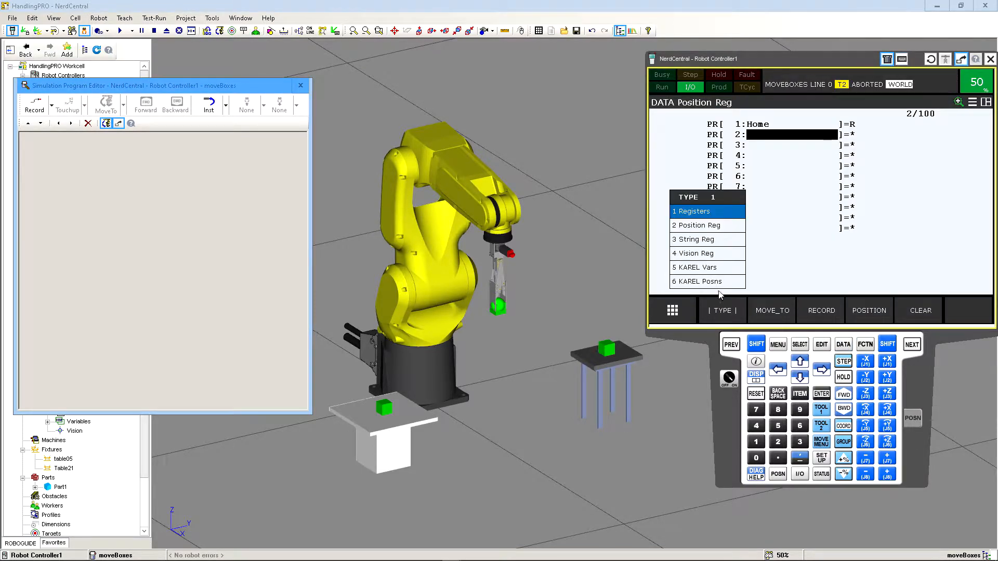
pyautogui.click(707, 233)
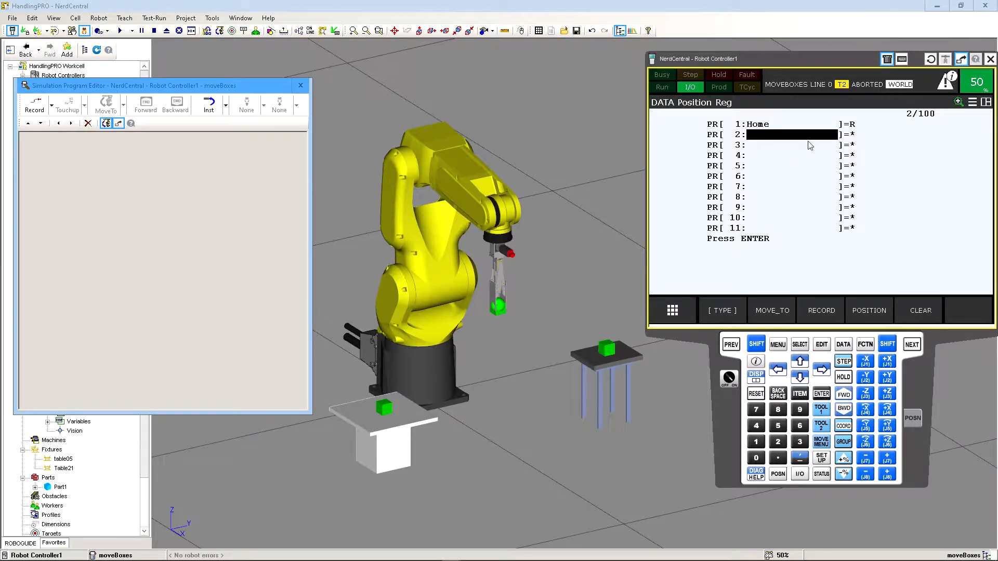
pyautogui.moveTo(552, 363); pyautogui.dragTo(546, 364, button='right')
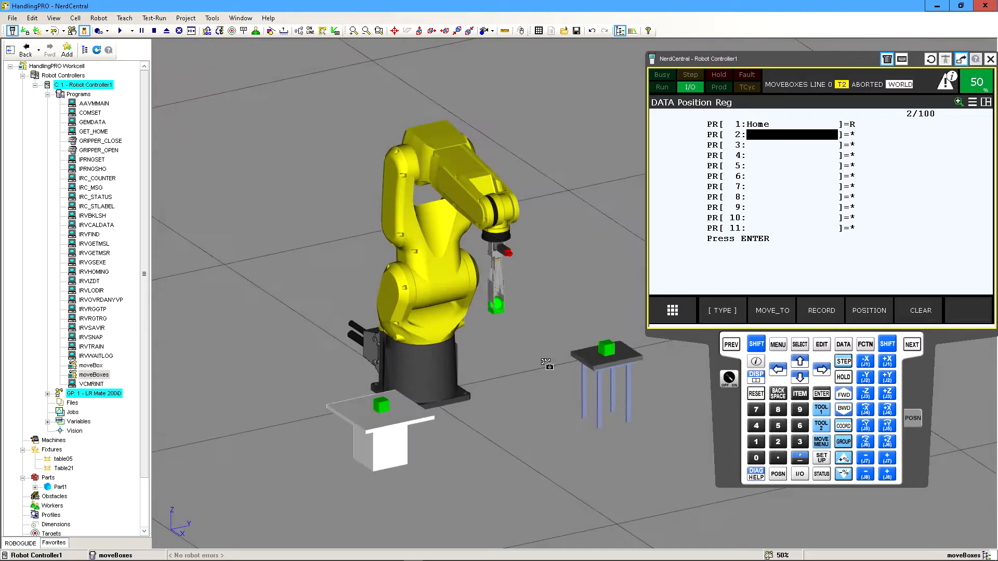
pyautogui.click(607, 352)
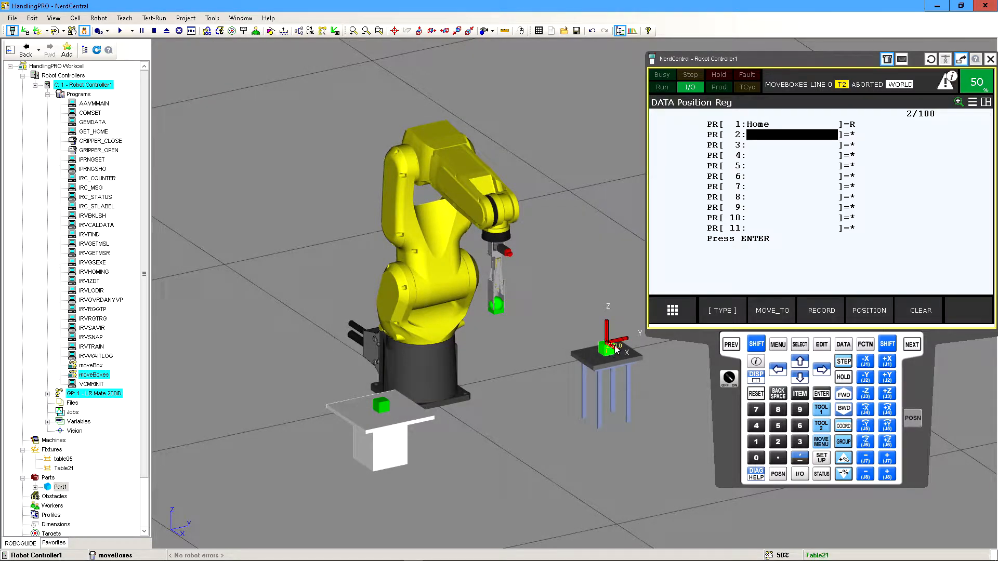
pyautogui.click(598, 365)
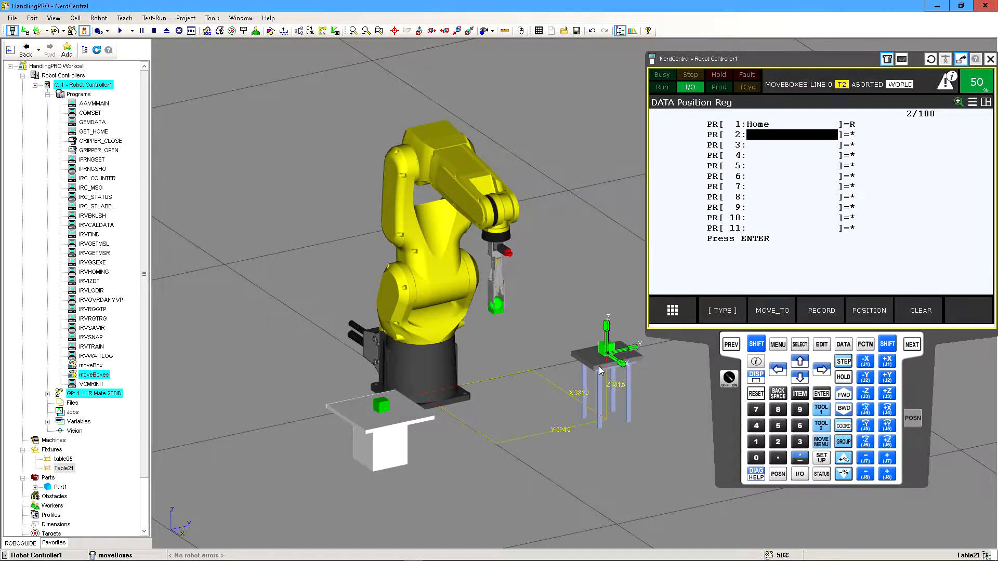
pyautogui.doubleClick(593, 366)
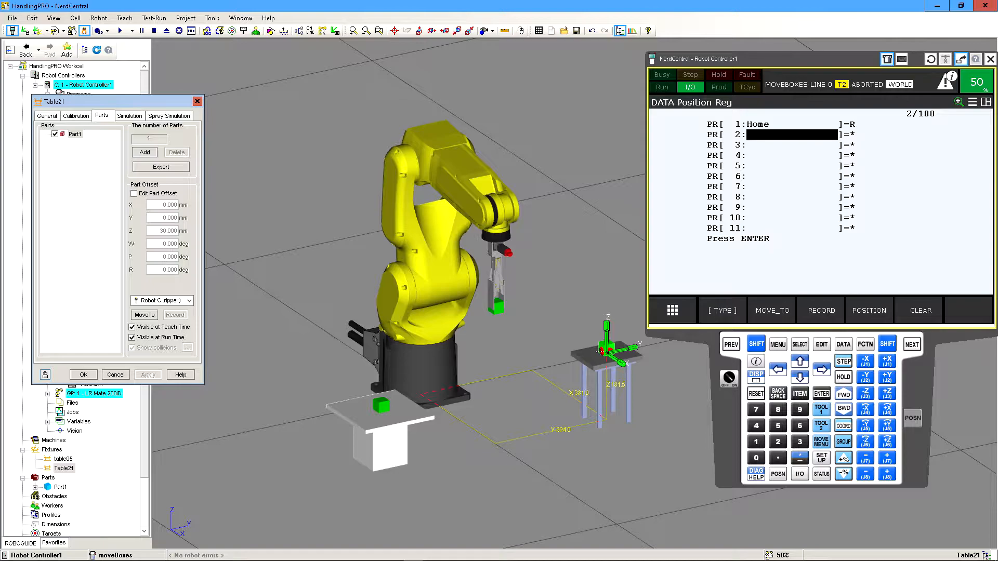
pyautogui.click(607, 353)
pyautogui.moveTo(539, 361); pyautogui.dragTo(514, 339, button='right')
pyautogui.scroll(-3, 546, 319)
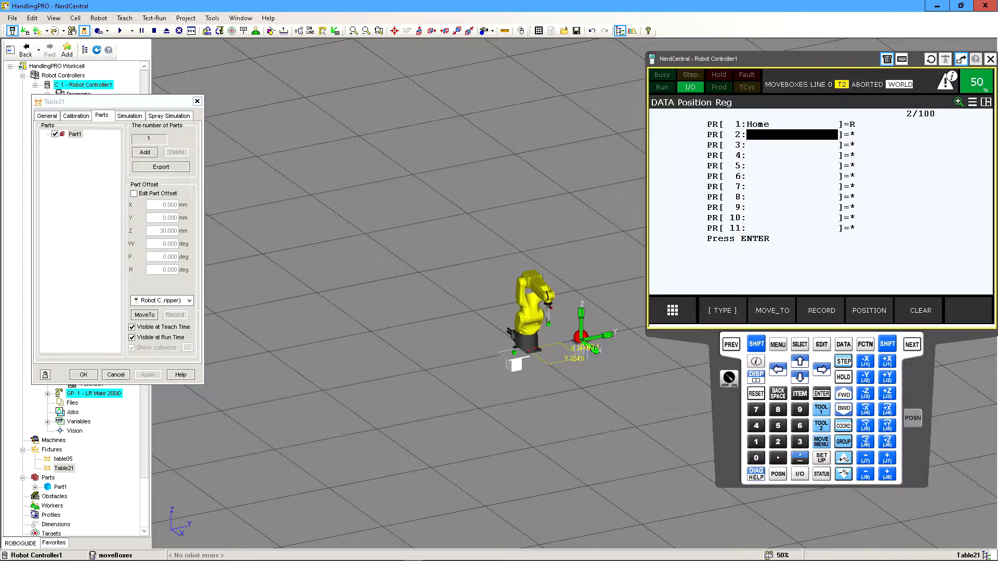
pyautogui.click(590, 34)
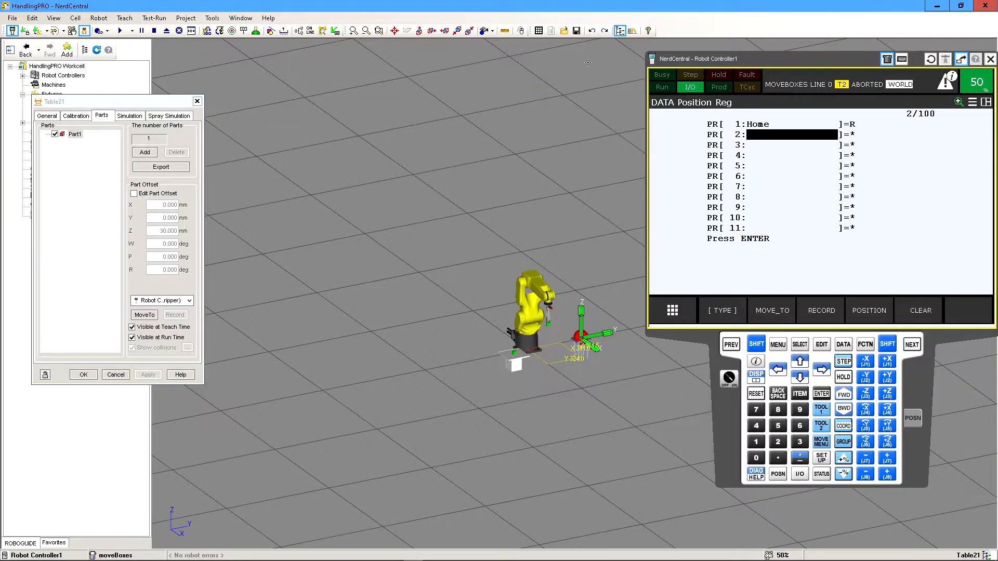
pyautogui.scroll(5, 567, 317)
pyautogui.moveTo(136, 103); pyautogui.dragTo(157, 102)
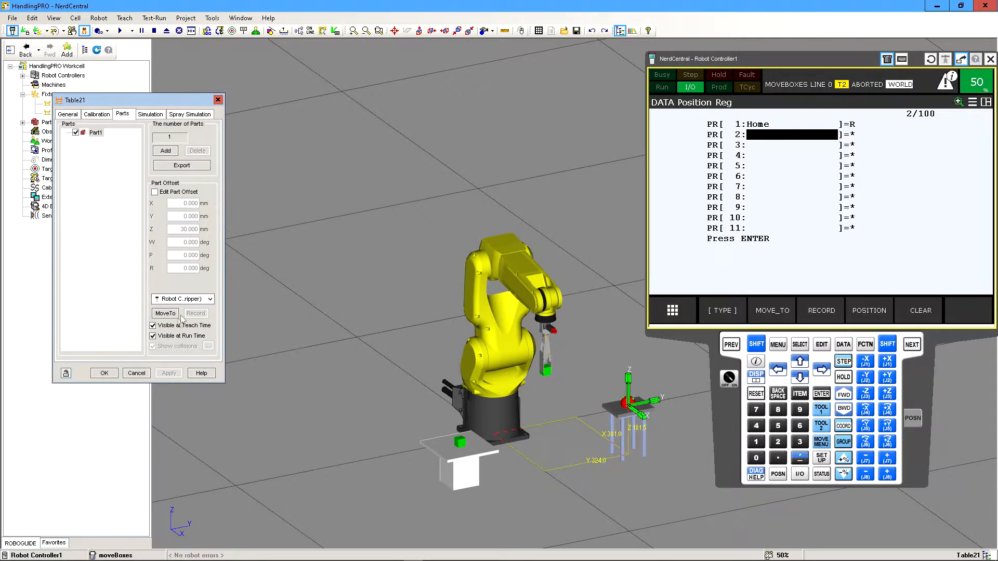
pyautogui.click(136, 373)
pyautogui.scroll(5, 550, 384)
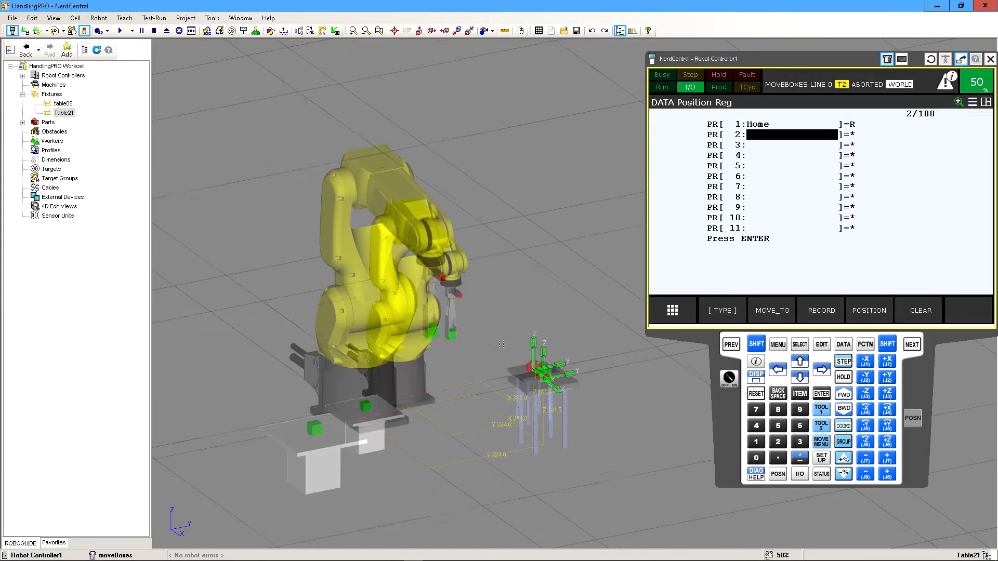
pyautogui.scroll(-8, 550, 384)
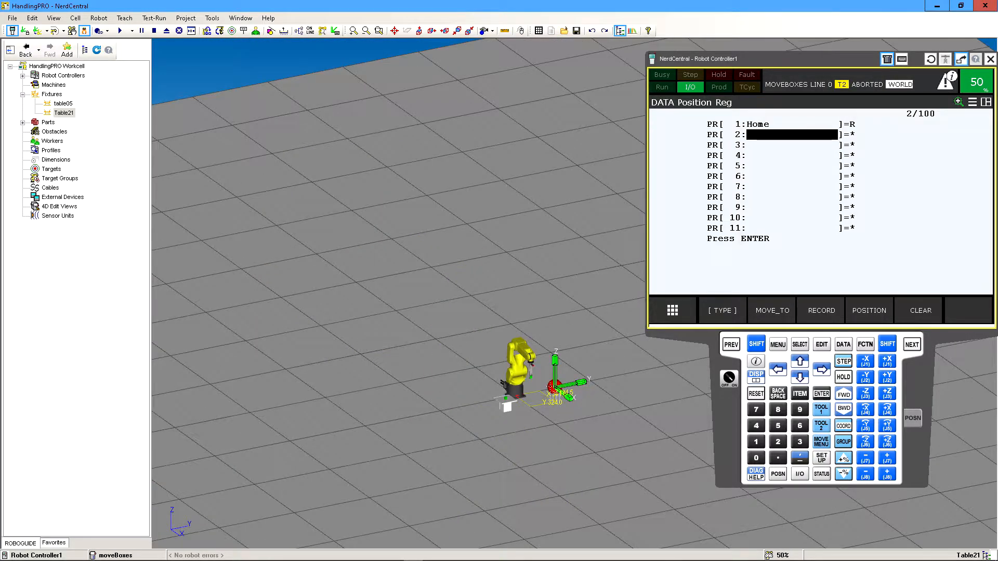
# Step: Move the robot's gripper to Part1 on Table21, at X 381.0, Y 324.0, Z -139.5
pyautogui.doubleClick(551, 386)
pyautogui.scroll(4, 551, 387)
pyautogui.scroll(-6, 551, 387)
pyautogui.click(578, 388)
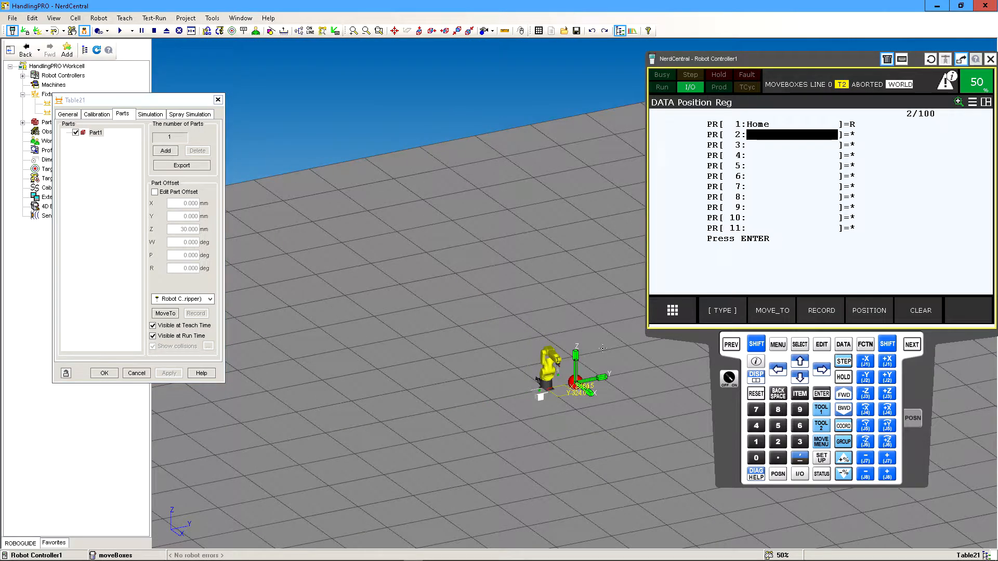
pyautogui.click(577, 387)
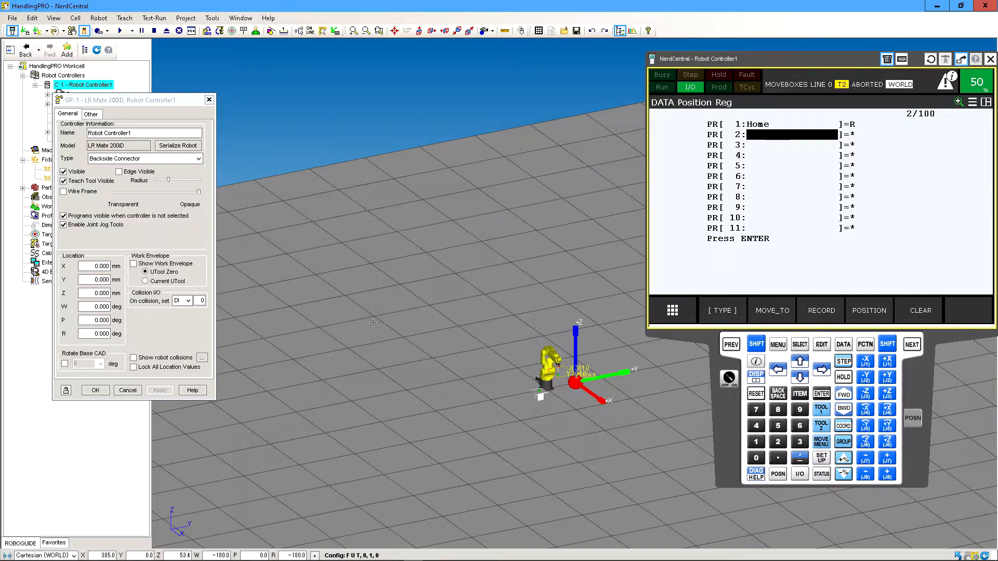
pyautogui.scroll(5, 588, 346)
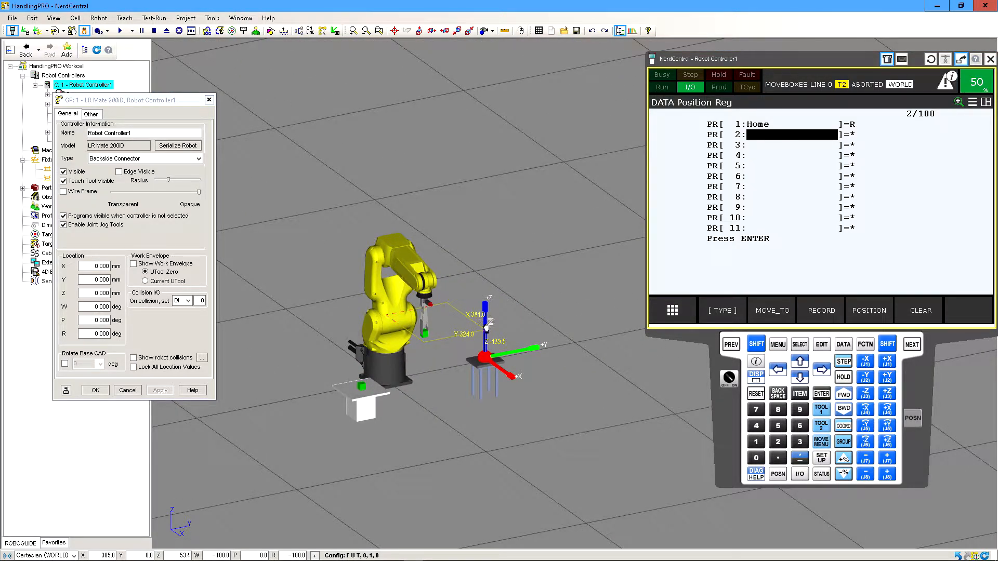
pyautogui.moveTo(486, 328); pyautogui.dragTo(485, 341)
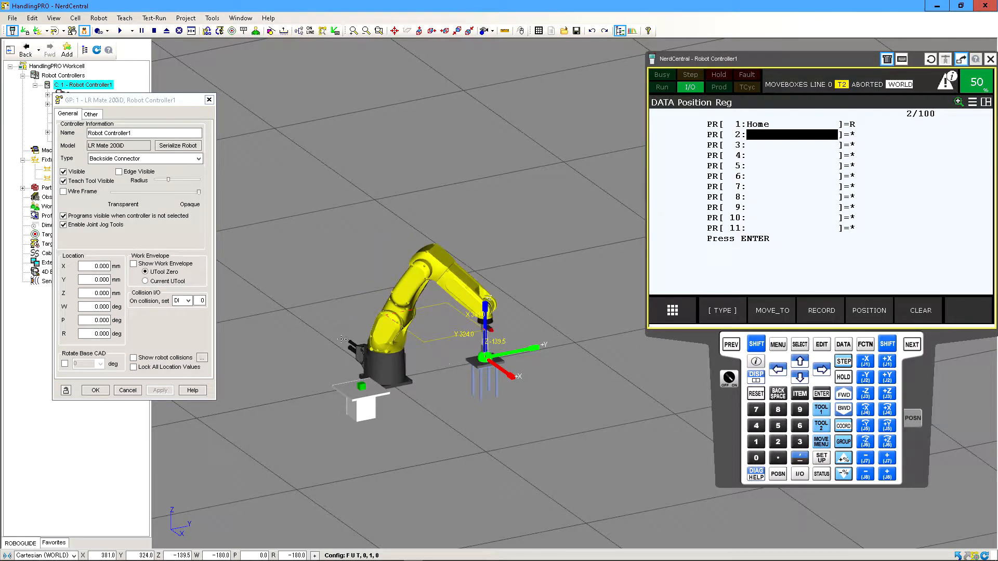
# Step: Raise the gripper along Z over the part on Table21 to about Z -130.6 and close the robot properties
pyautogui.moveTo(487, 336); pyautogui.dragTo(487, 334)
pyautogui.scroll(5, 477, 355)
pyautogui.scroll(5, 477, 355)
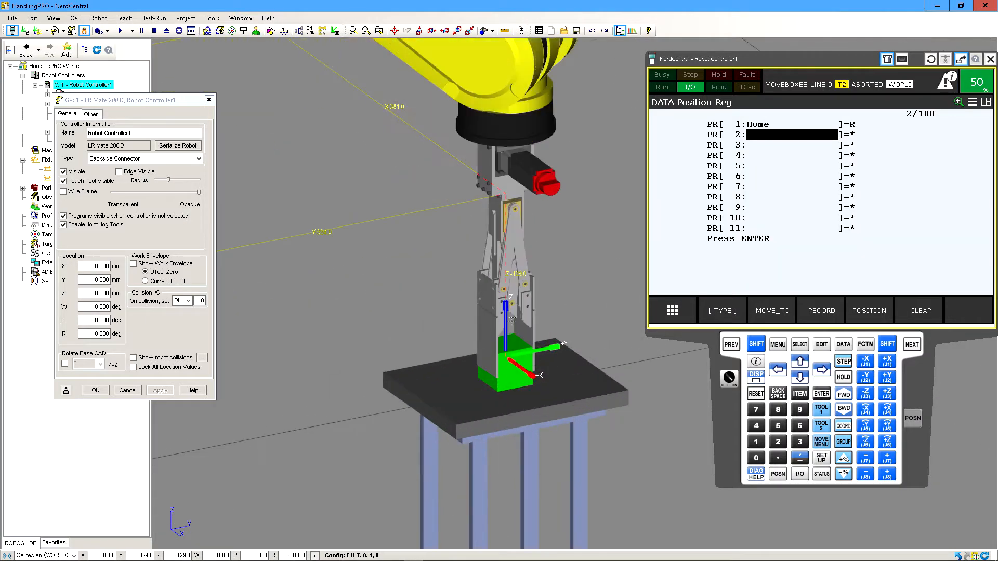
pyautogui.moveTo(508, 324); pyautogui.dragTo(507, 325)
pyautogui.scroll(4, 529, 354)
pyautogui.moveTo(579, 359); pyautogui.dragTo(544, 339, button='right')
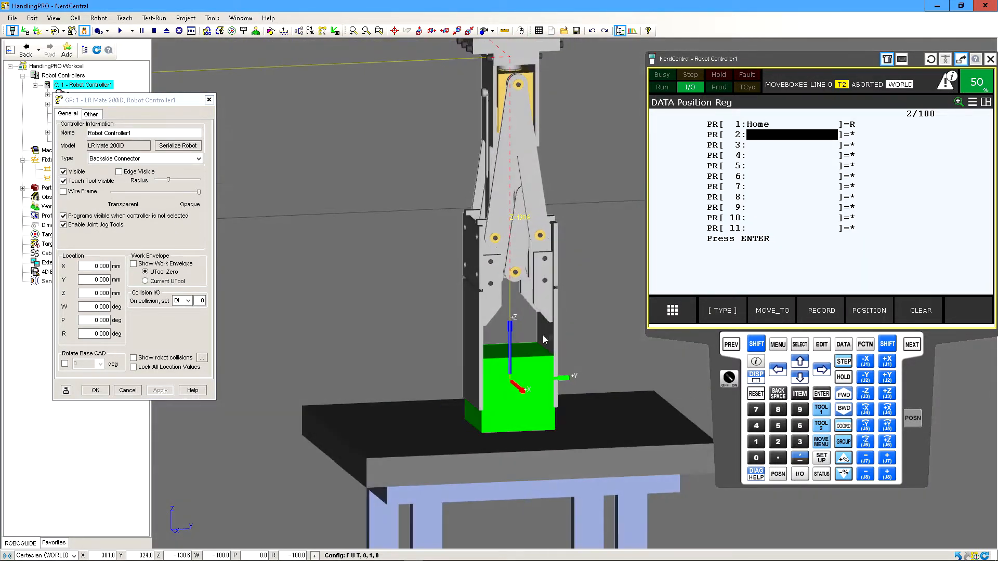
pyautogui.click(130, 390)
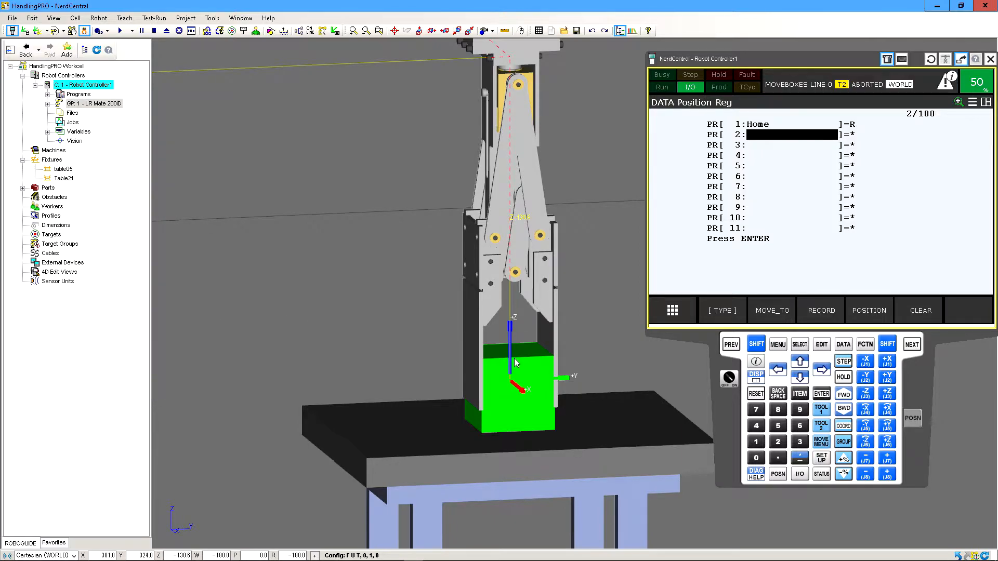
pyautogui.scroll(-2, 365, 309)
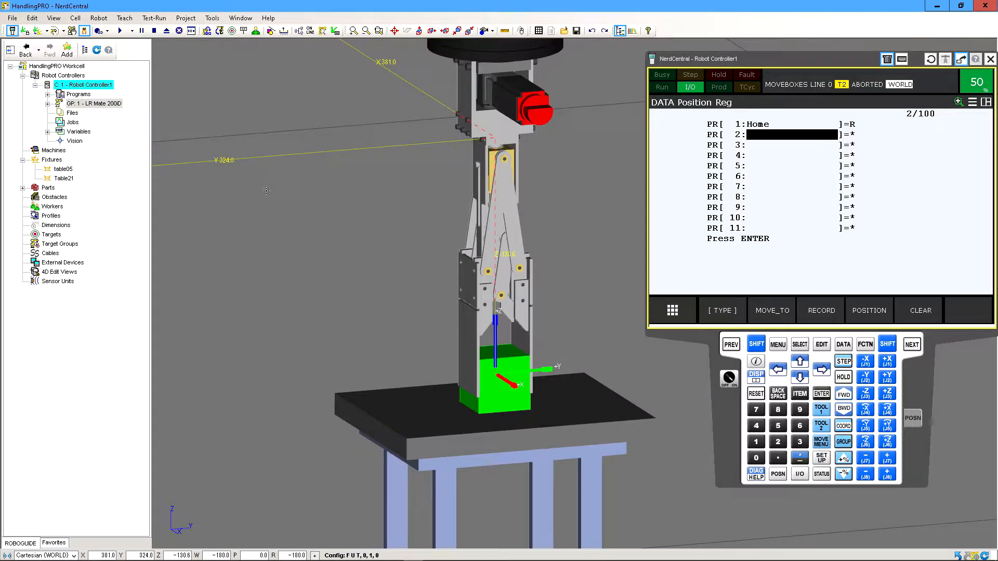
pyautogui.click(124, 17)
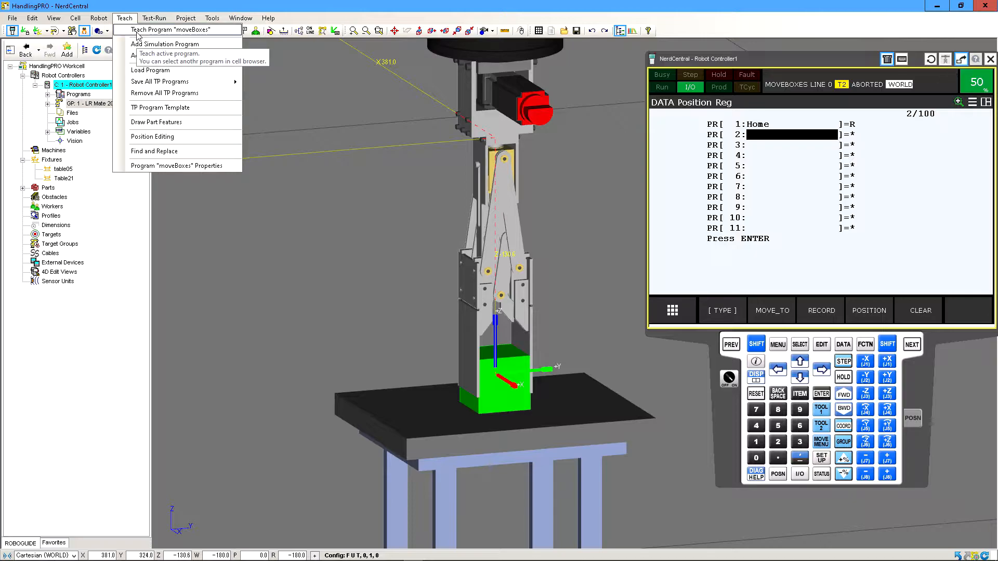
pyautogui.click(156, 29)
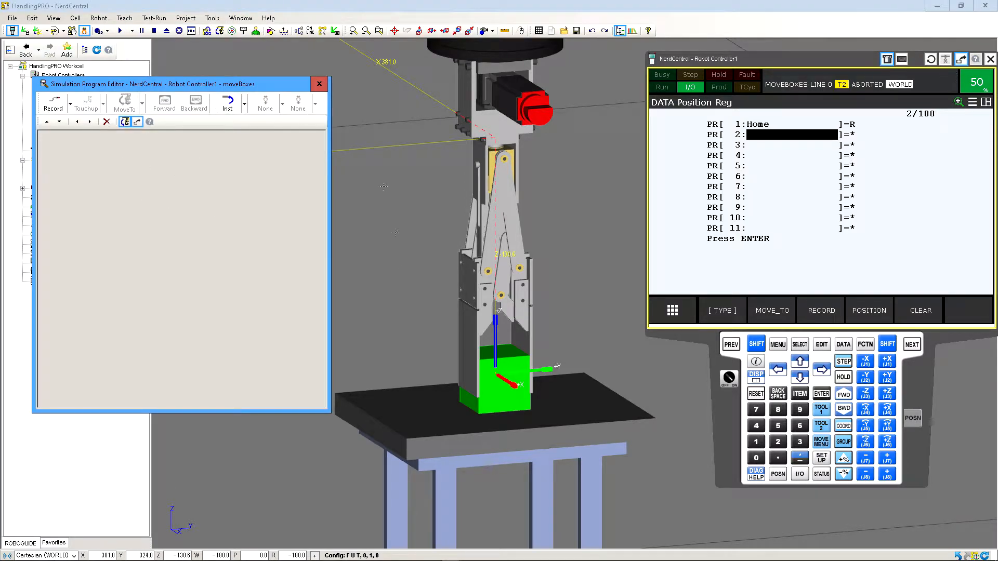
pyautogui.moveTo(484, 371); pyautogui.dragTo(470, 363, button='right')
pyautogui.click(496, 398)
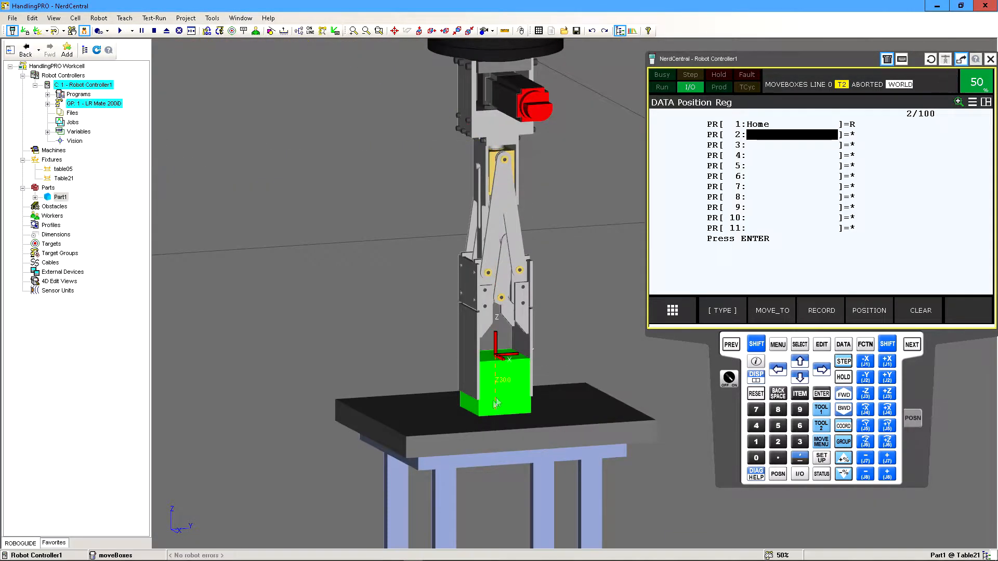
pyautogui.doubleClick(468, 418)
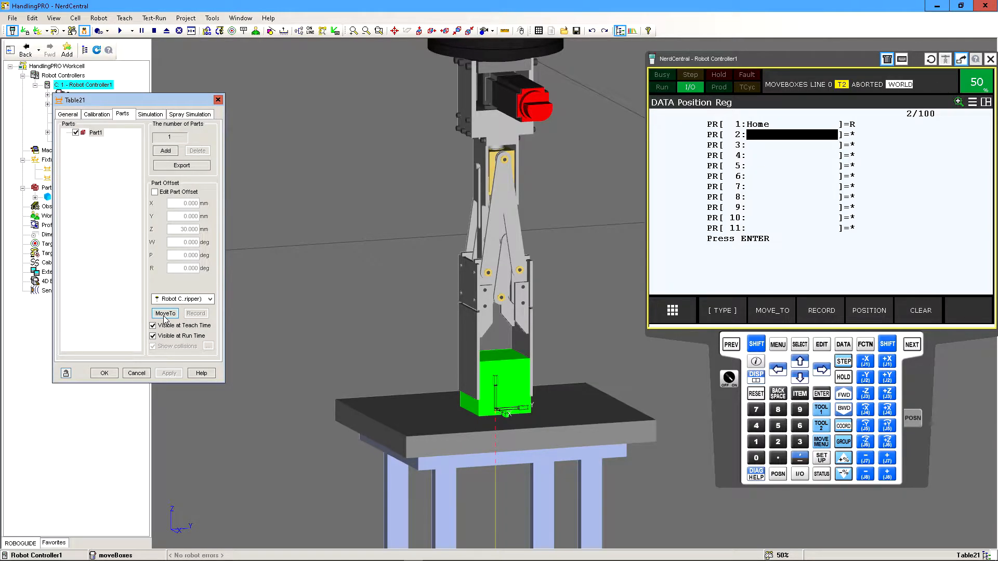
pyautogui.scroll(-5, 363, 329)
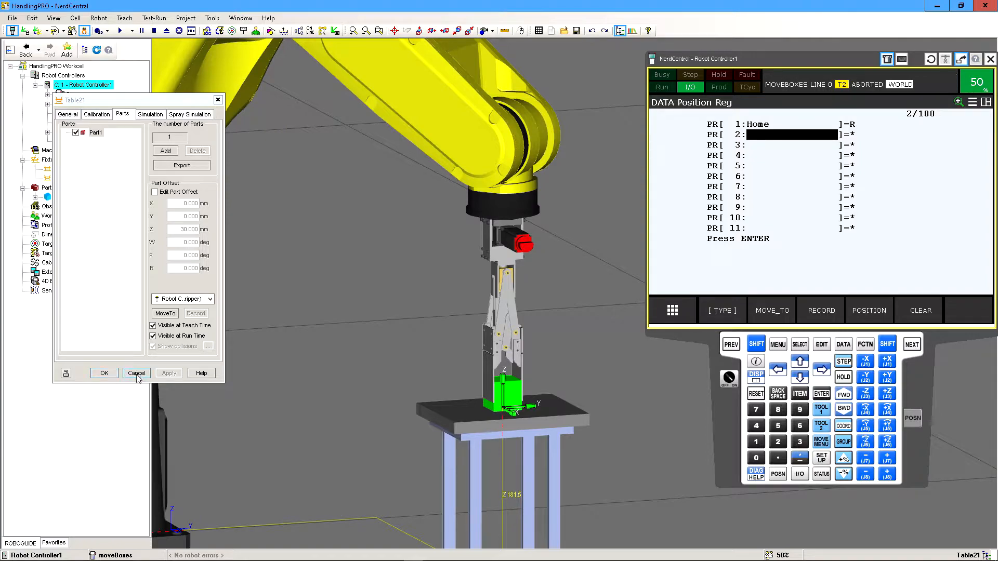
pyautogui.click(103, 373)
pyautogui.moveTo(322, 382); pyautogui.dragTo(358, 383, button='right')
# Step: Open the moveBoxes program for teaching and record the gripper's current position in PR[2]
pyautogui.click(124, 18)
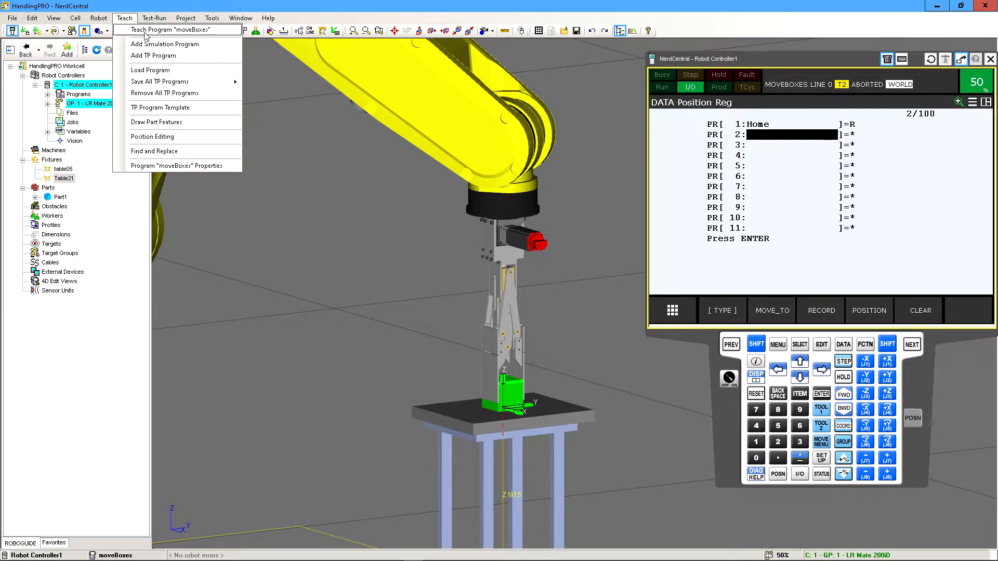
pyautogui.click(147, 30)
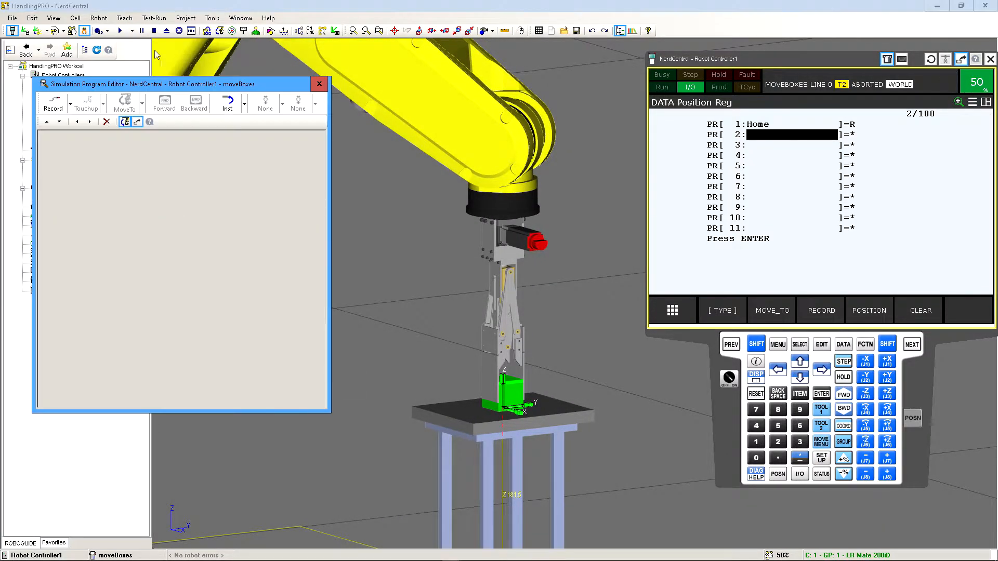
pyautogui.click(768, 140)
pyautogui.click(755, 345)
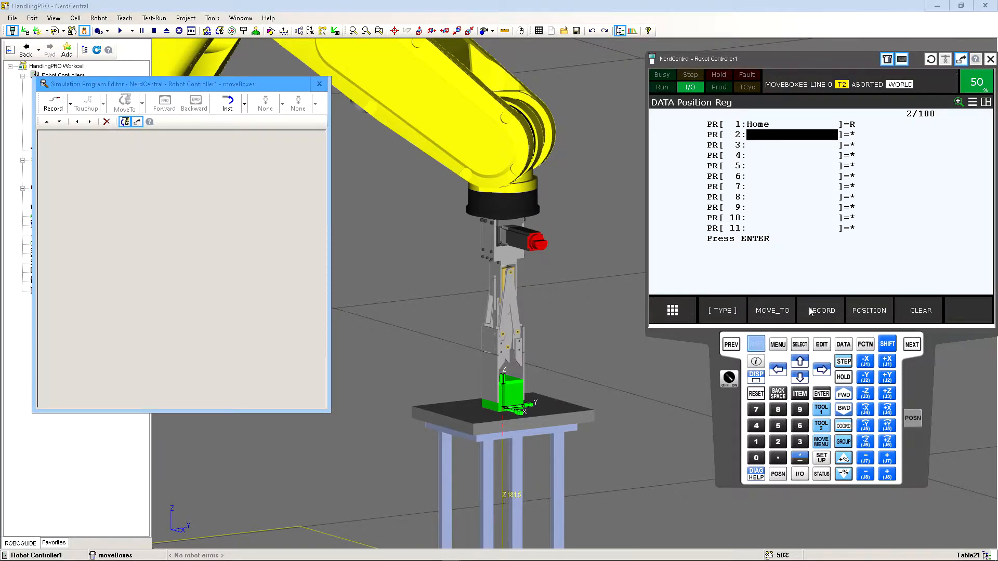
pyautogui.click(809, 308)
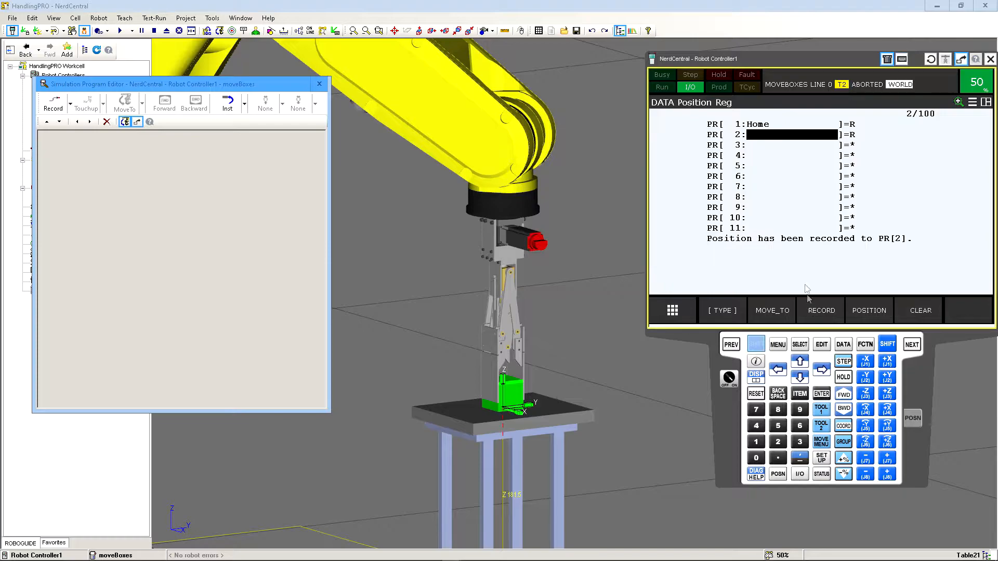
# Step: Name position register PR[2] boxLeft
pyautogui.click(753, 136)
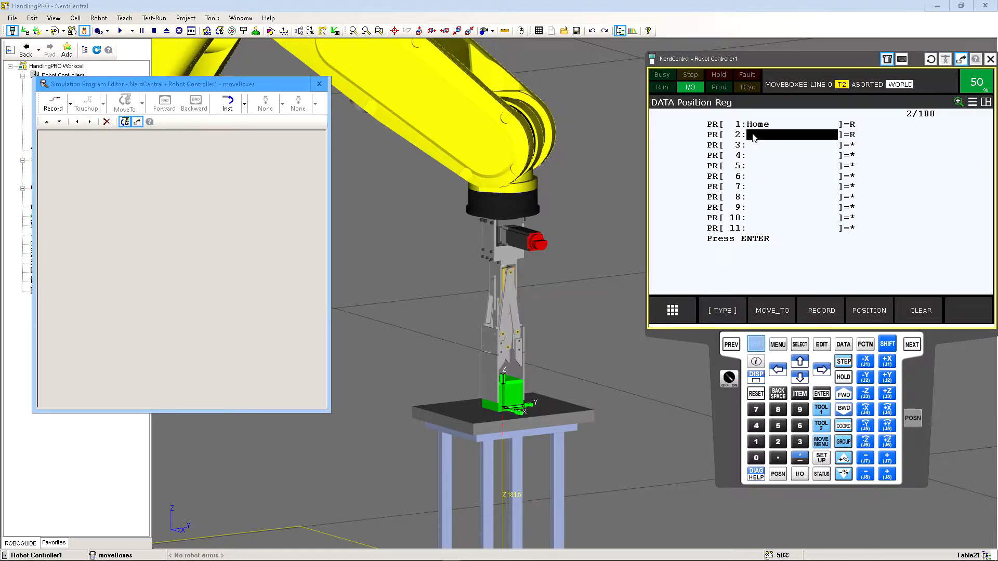
pyautogui.press('Return')
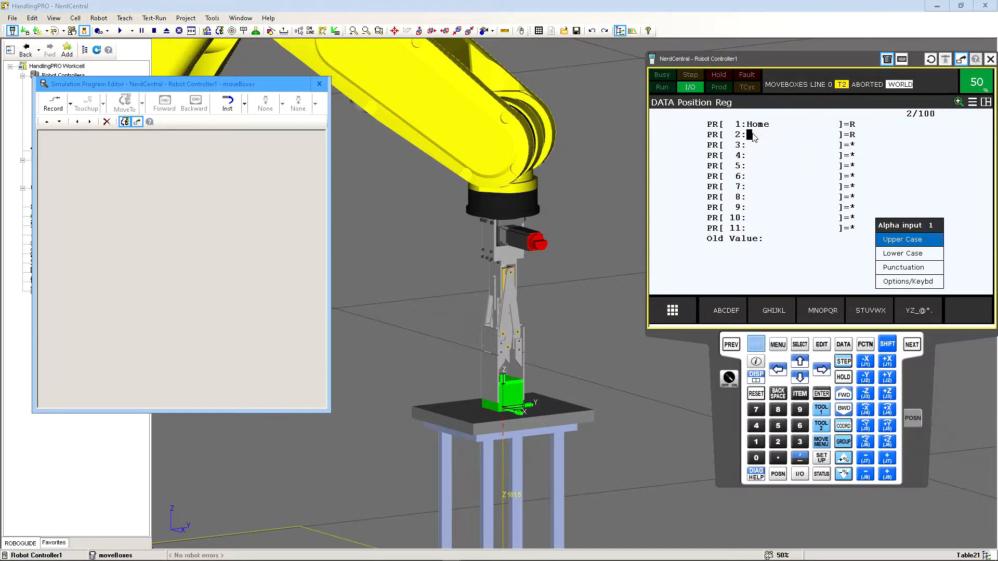
pyautogui.write('boxL')
pyautogui.write('RIght')
pyautogui.write('Left')
pyautogui.press('Return')
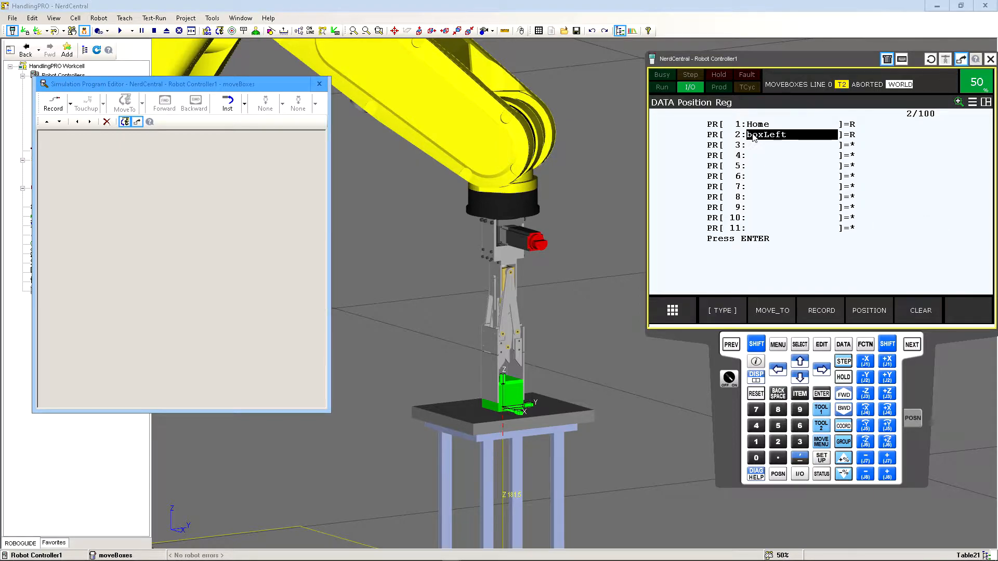
# Step: Select PR[3], try to move the gripper to Part1 on table05, and close the table's properties
pyautogui.click(776, 148)
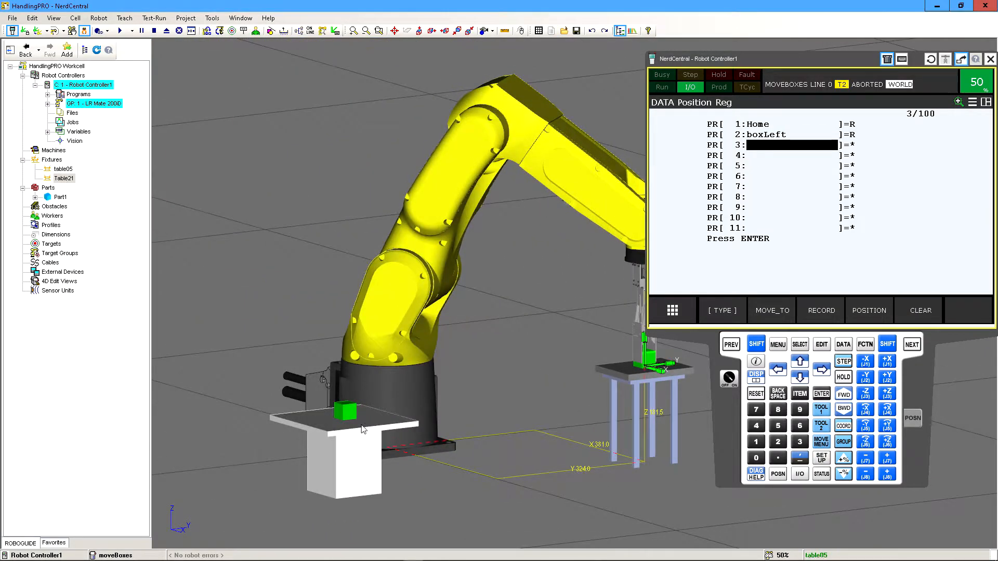
pyautogui.doubleClick(362, 429)
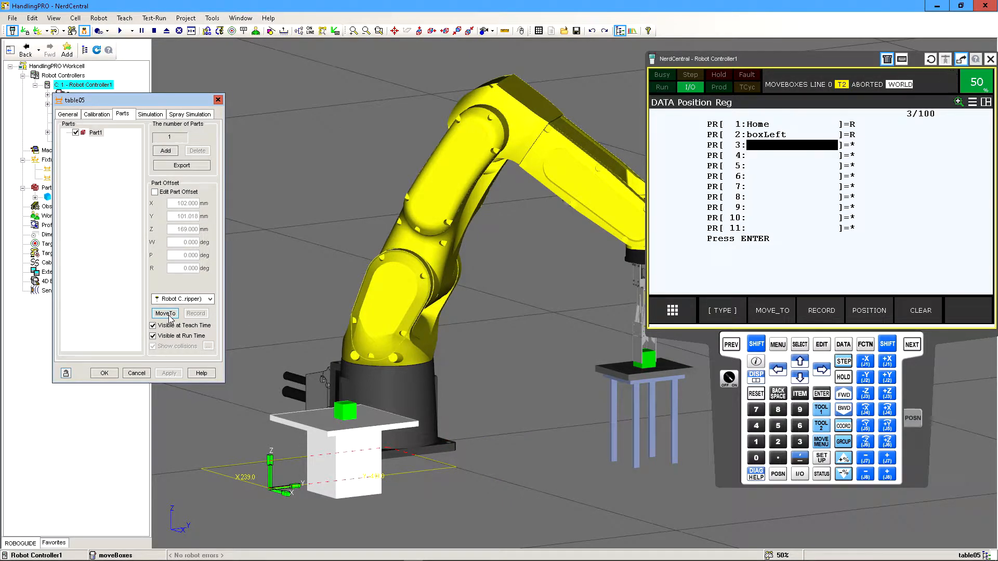
pyautogui.scroll(-2, 392, 351)
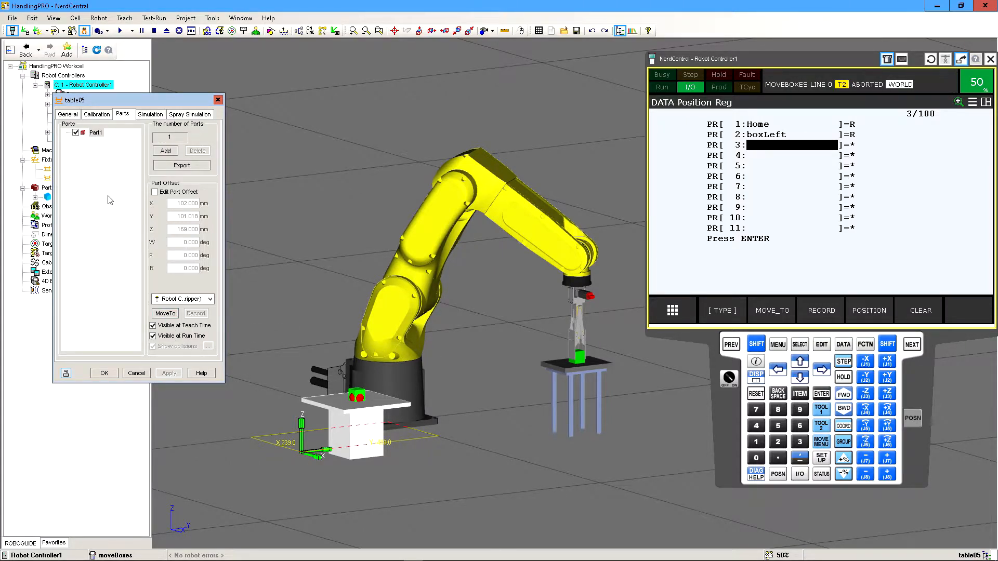
pyautogui.click(140, 374)
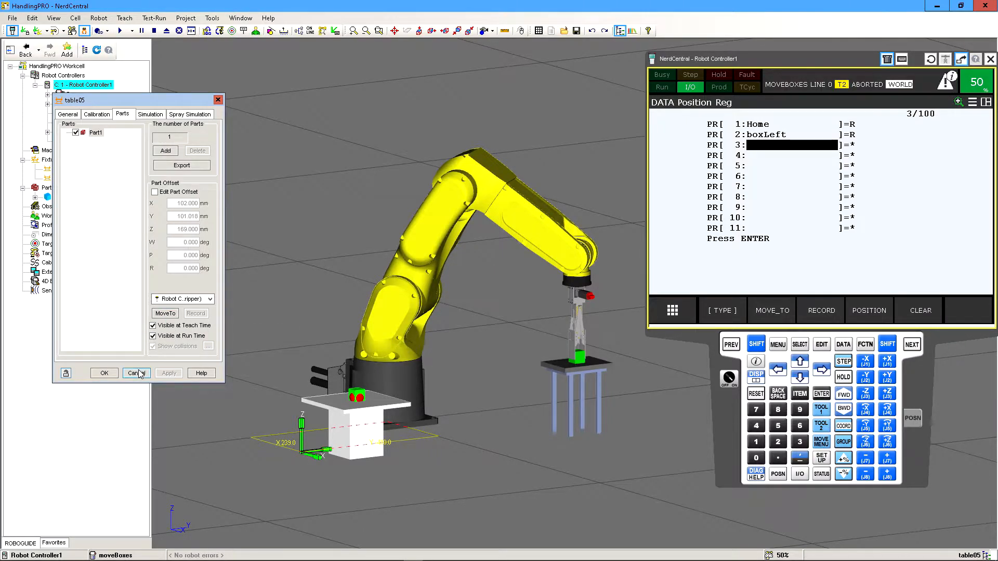
# Step: Bring the gripper over the part on table05 at X 341.0, Y -309.0 by adjusting its height along Z
pyautogui.click(359, 399)
pyautogui.scroll(3, 359, 402)
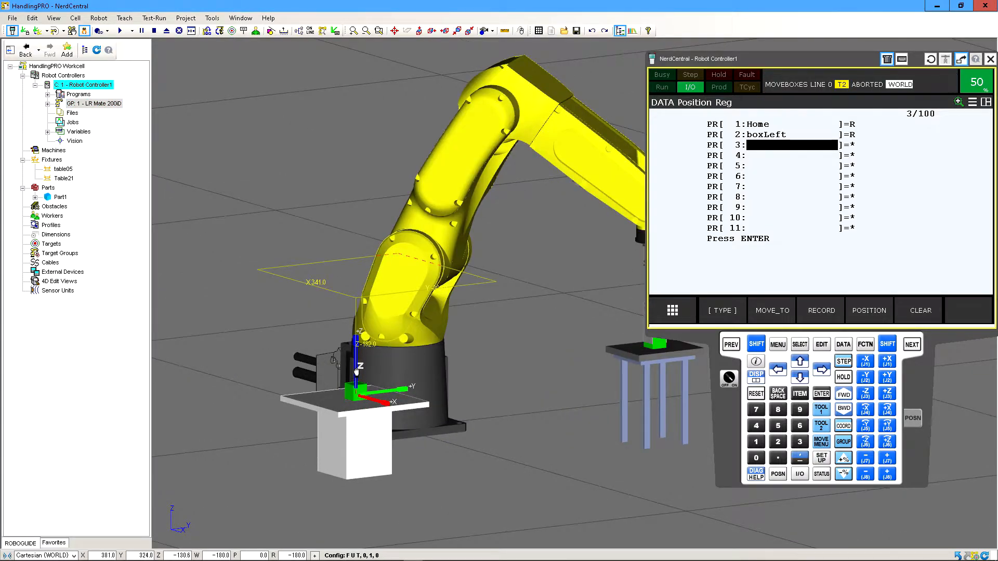
pyautogui.moveTo(356, 371); pyautogui.dragTo(356, 366)
pyautogui.press('BackSpace')
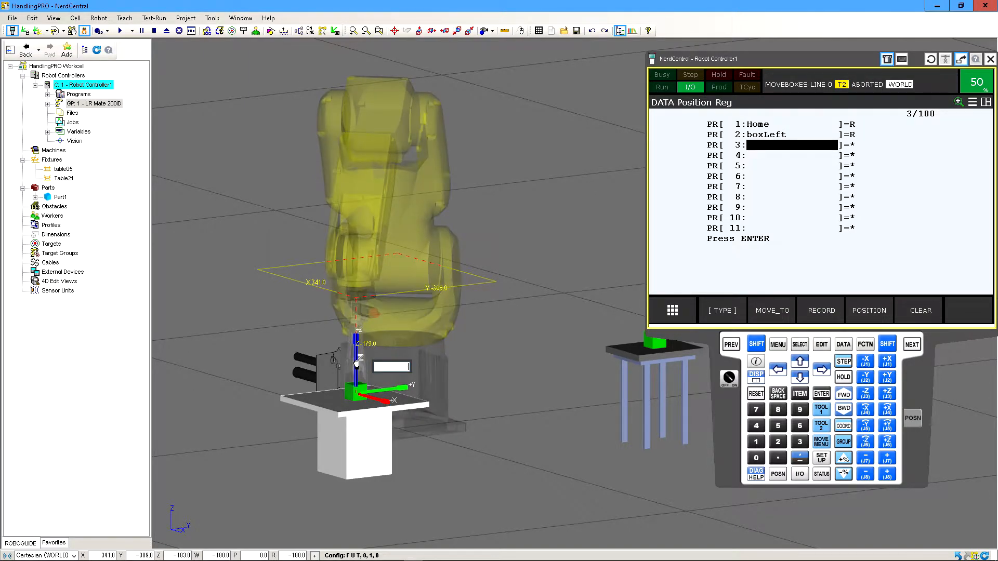
pyautogui.write('-182')
pyautogui.press('Return')
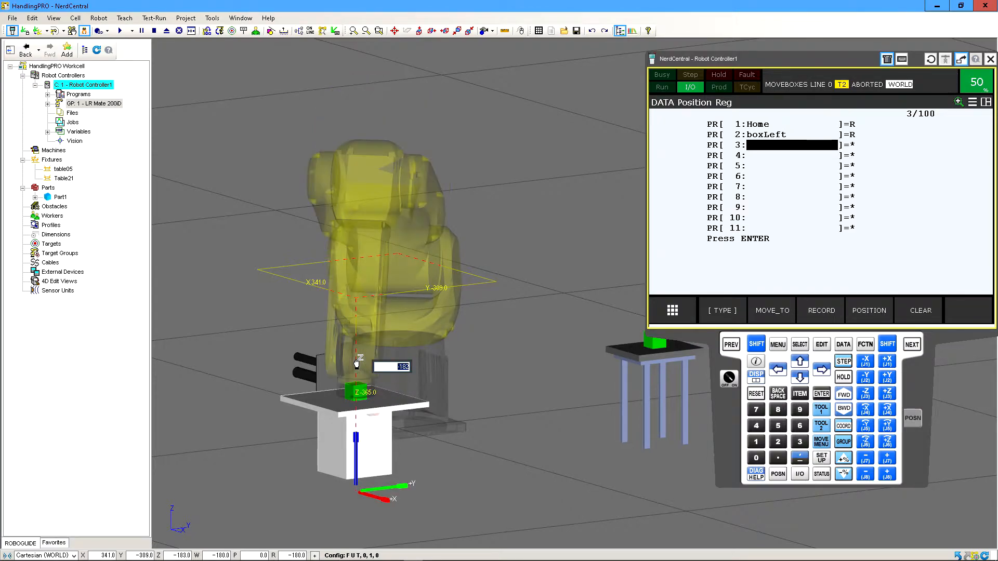
pyautogui.moveTo(356, 451); pyautogui.dragTo(358, 339)
# Step: Enable part offset editing for Part1 on table05 and send the gripper to the part again
pyautogui.doubleClick(355, 393)
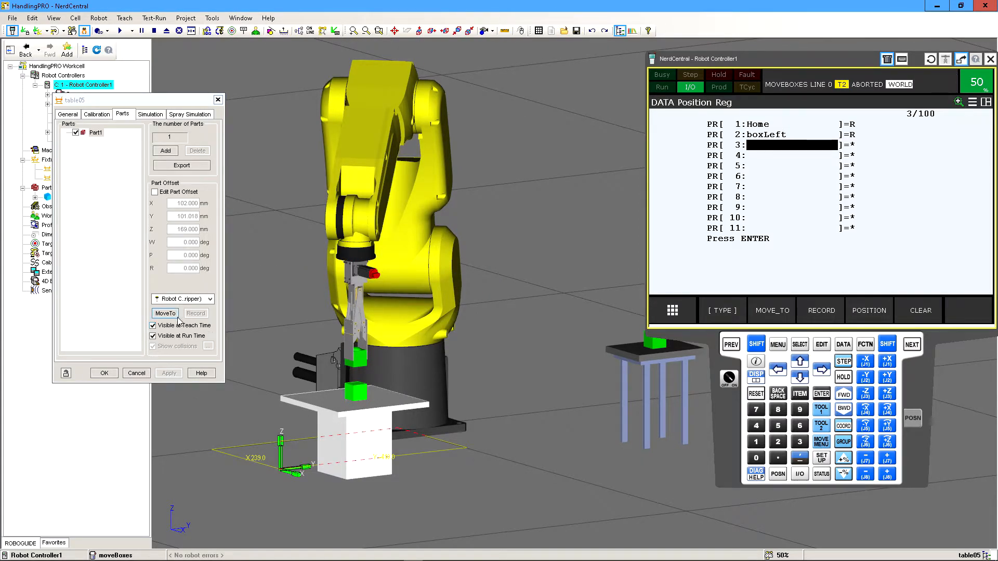
pyautogui.click(174, 316)
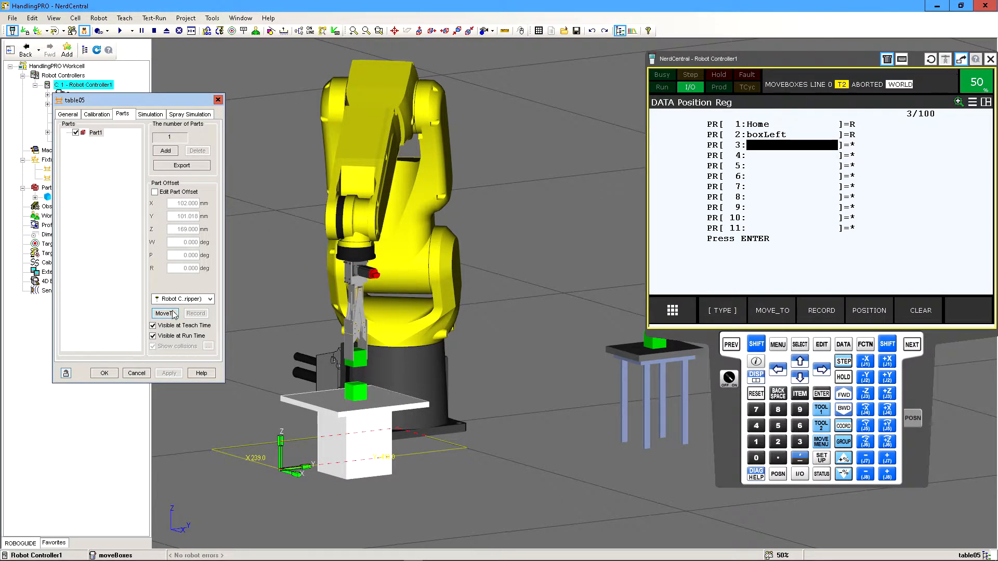
pyautogui.click(154, 192)
pyautogui.click(166, 313)
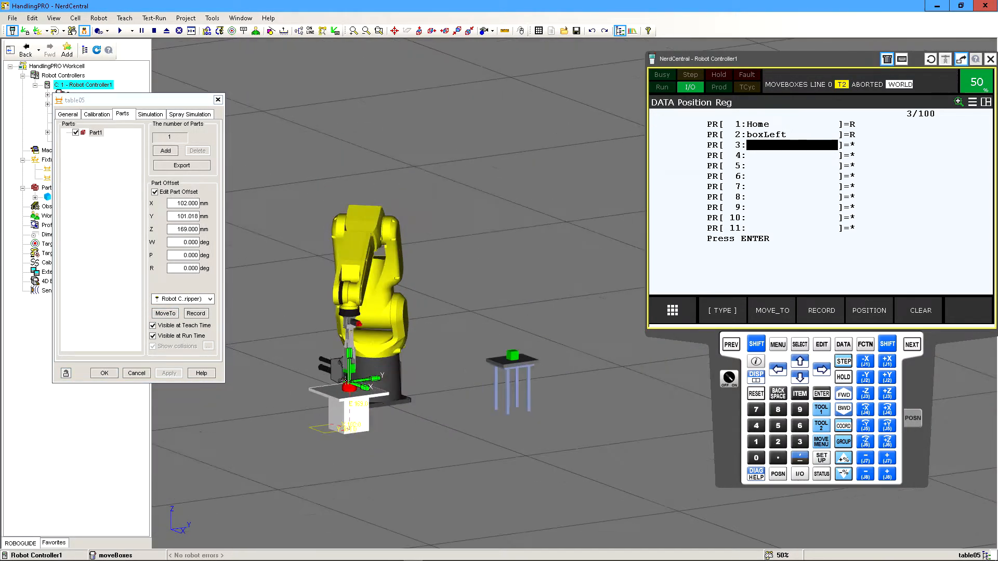
pyautogui.click(112, 372)
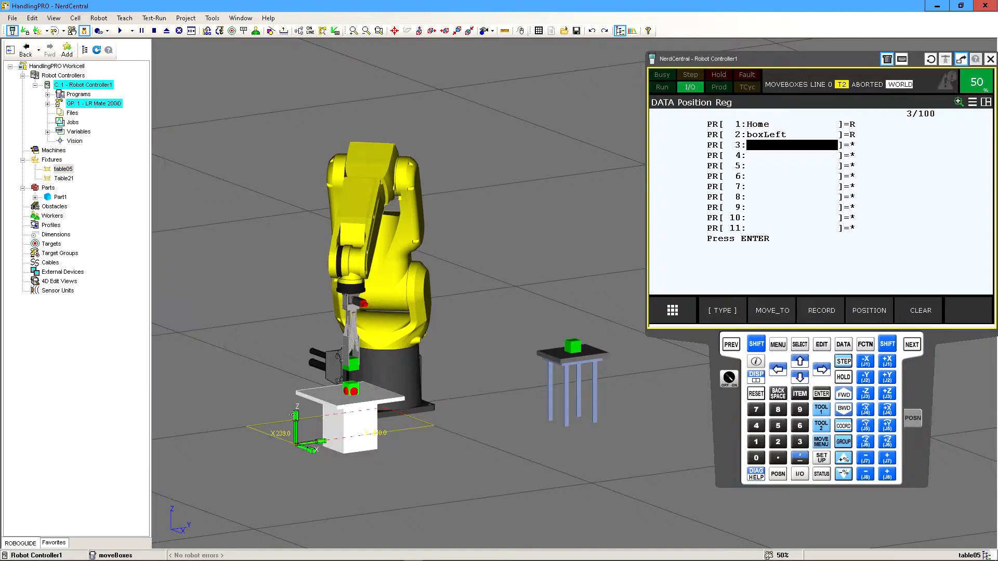
# Step: Lower the gripper onto the part on table05, at X 341.0, Y -309.0, Z -182.0
pyautogui.moveTo(307, 393); pyautogui.dragTo(329, 394, button='right')
pyautogui.scroll(3, 329, 394)
pyautogui.scroll(-6, 329, 394)
pyautogui.click(328, 391)
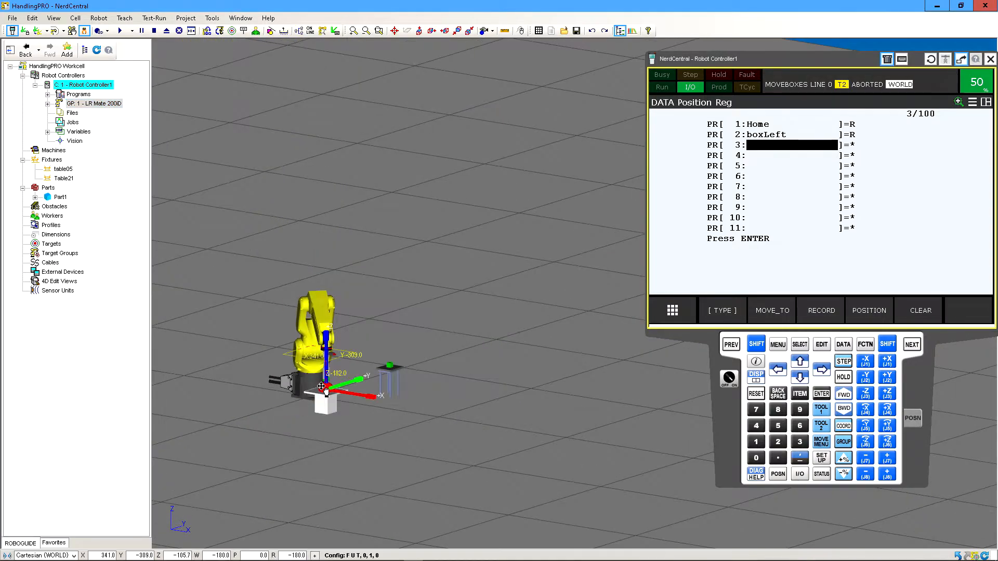
pyautogui.scroll(3, 333, 392)
pyautogui.scroll(2, 332, 393)
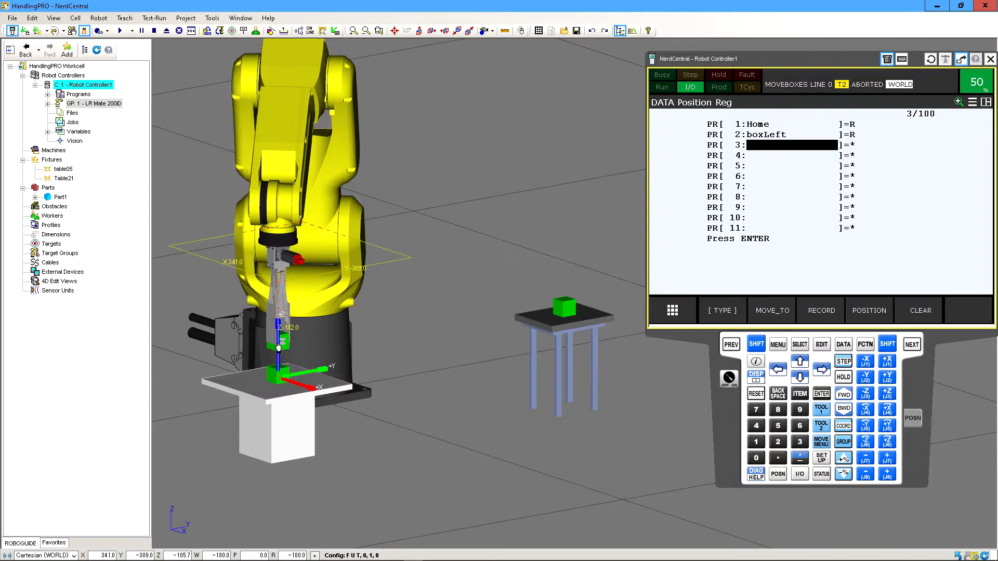
pyautogui.scroll(2, 294, 390)
pyautogui.scroll(4, 293, 388)
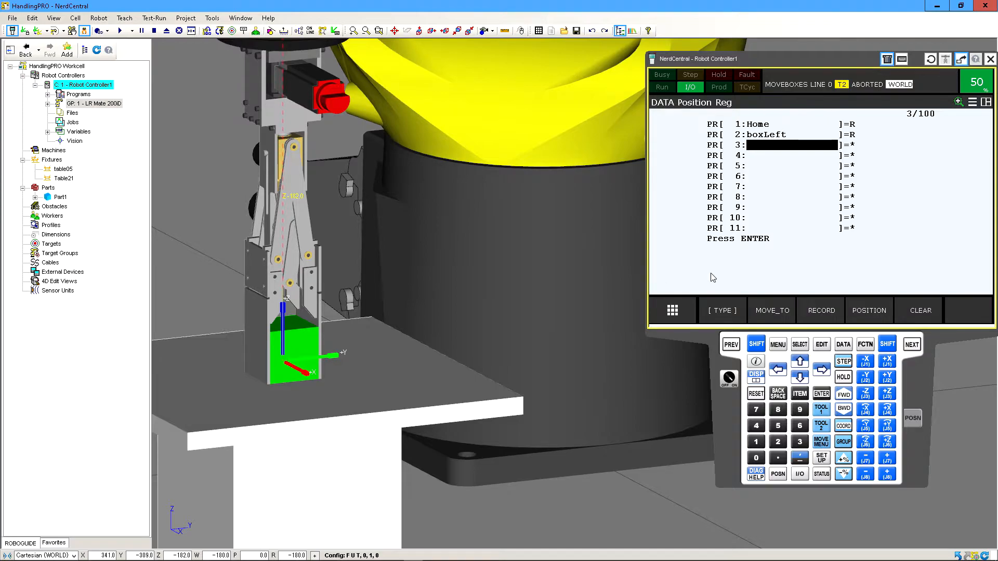
# Step: Record the gripper's current position in PR[3] and name the register boxRight
pyautogui.click(756, 344)
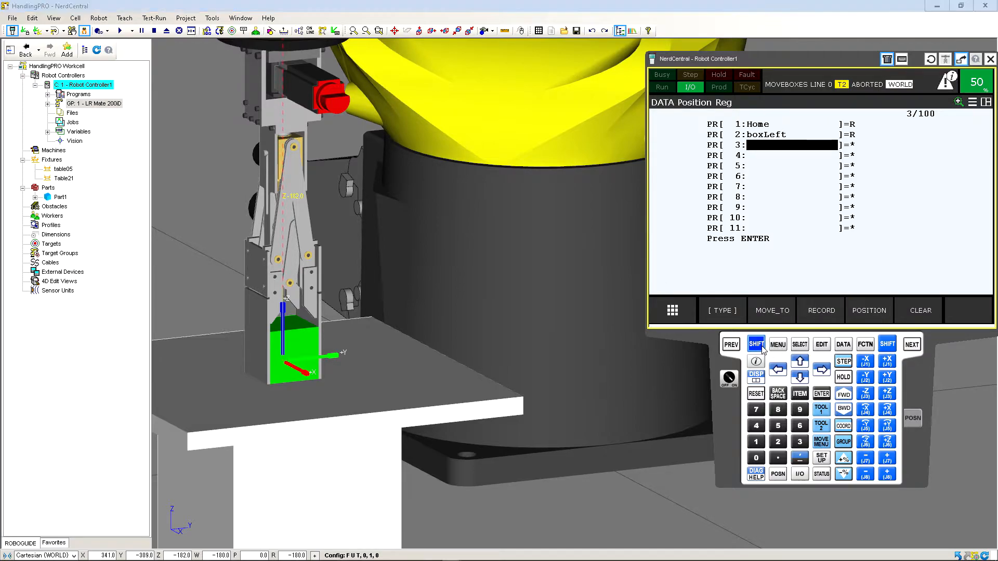
pyautogui.click(821, 311)
pyautogui.click(757, 151)
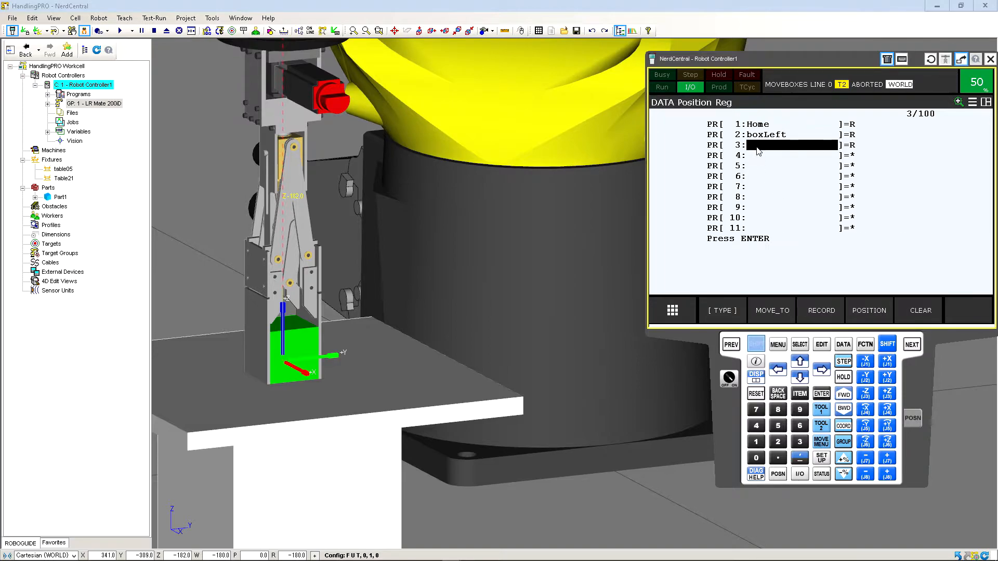
pyautogui.click(758, 151)
pyautogui.write('boxRight')
pyautogui.press('Return')
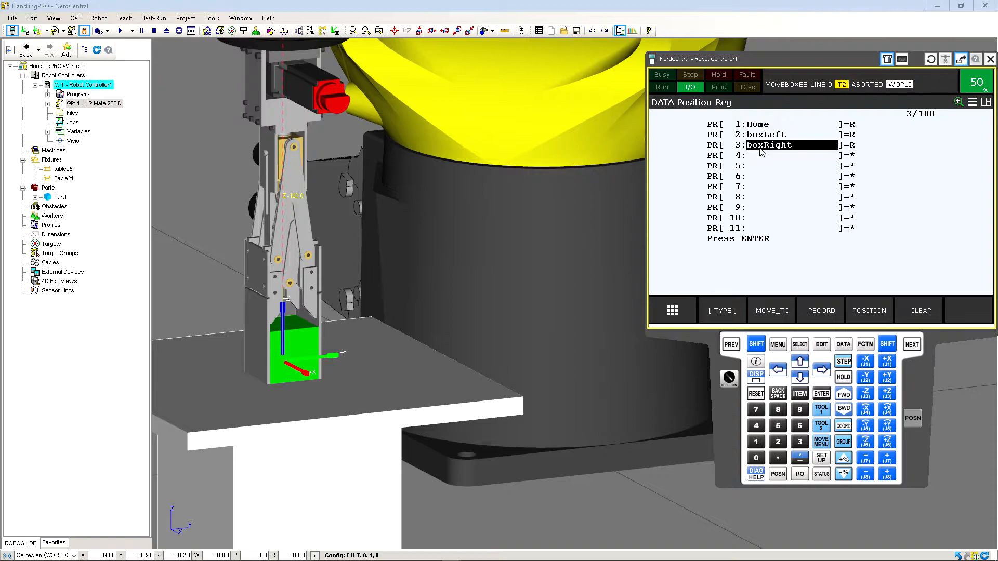
# Step: Move the robot to the recorded boxLeft position and watch its travel between the two tables
pyautogui.click(765, 134)
pyautogui.click(757, 341)
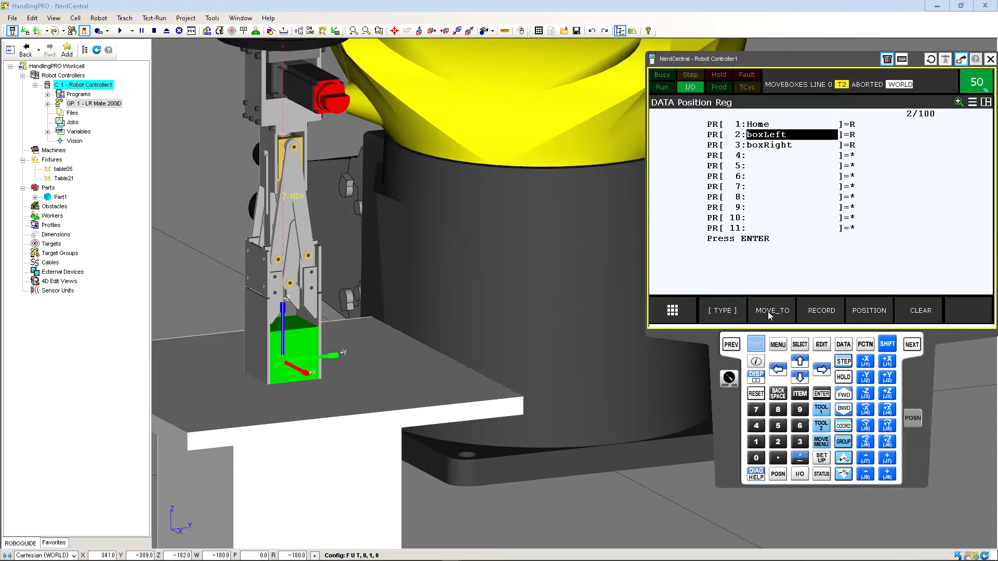
pyautogui.click(770, 313)
pyautogui.scroll(-5, 544, 336)
pyautogui.moveTo(624, 299); pyautogui.dragTo(468, 295, button='middle')
pyautogui.scroll(-3, 469, 295)
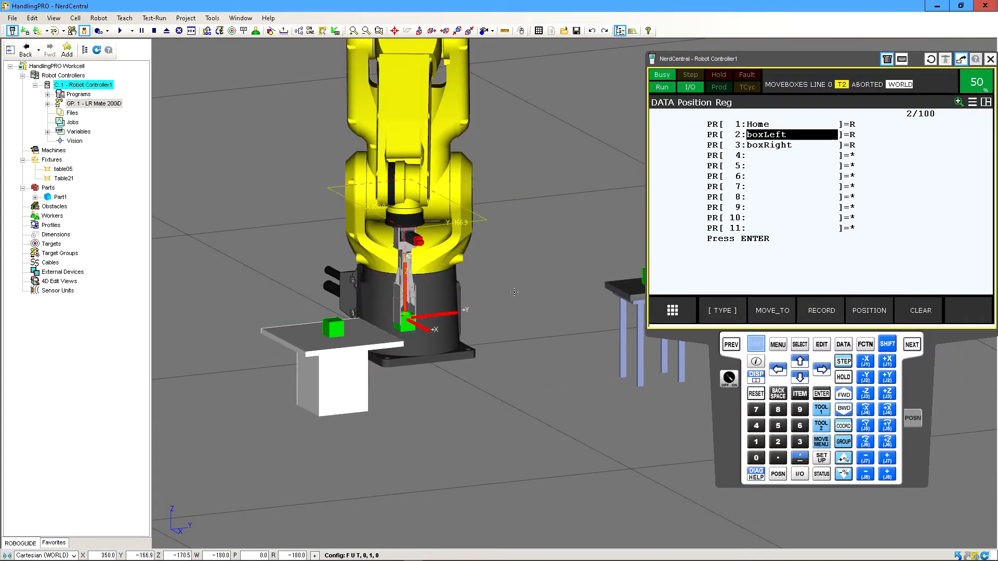
pyautogui.moveTo(616, 299); pyautogui.dragTo(555, 301, button='middle')
pyautogui.scroll(-3, 554, 302)
pyautogui.scroll(5, 555, 302)
pyautogui.moveTo(555, 301); pyautogui.dragTo(317, 281, button='right')
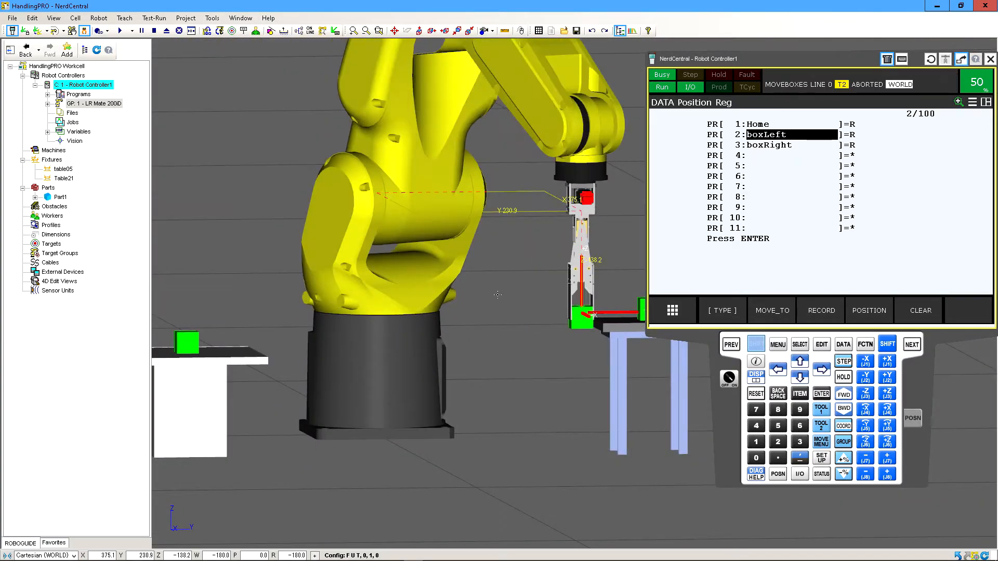
pyautogui.scroll(-2, 514, 293)
pyautogui.moveTo(515, 293); pyautogui.dragTo(485, 308, button='middle')
pyautogui.scroll(-3, 485, 308)
pyautogui.moveTo(485, 308); pyautogui.dragTo(494, 319, button='right')
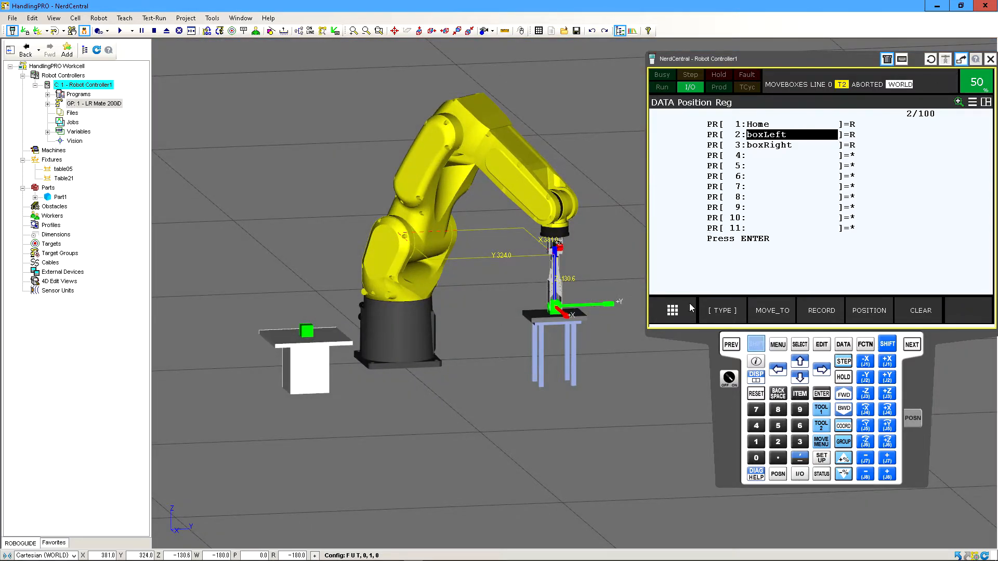
pyautogui.click(757, 345)
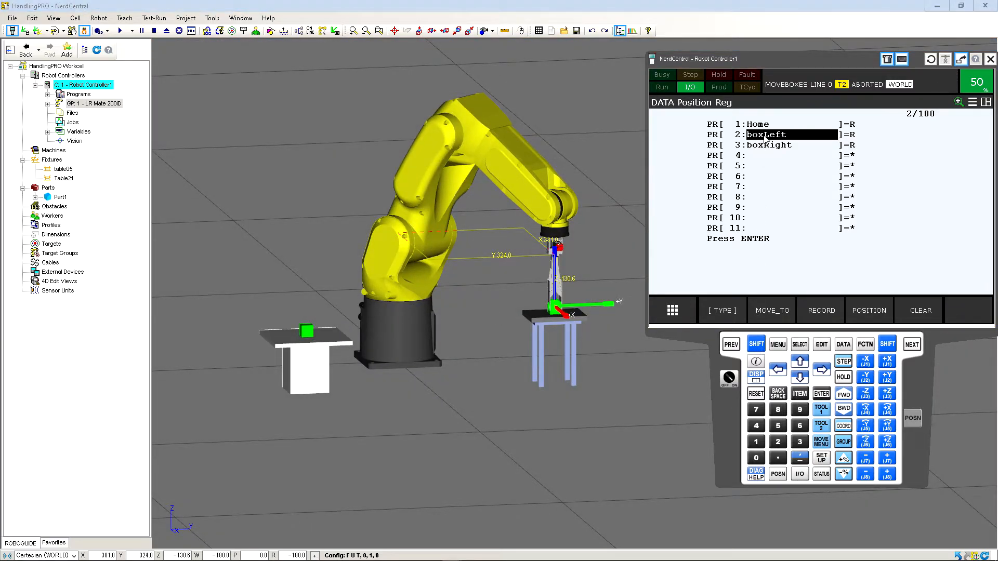
# Step: Select PR[4] and raise the gripper along Z above the part on Table21 to about Z 14.7
pyautogui.scroll(2, 564, 302)
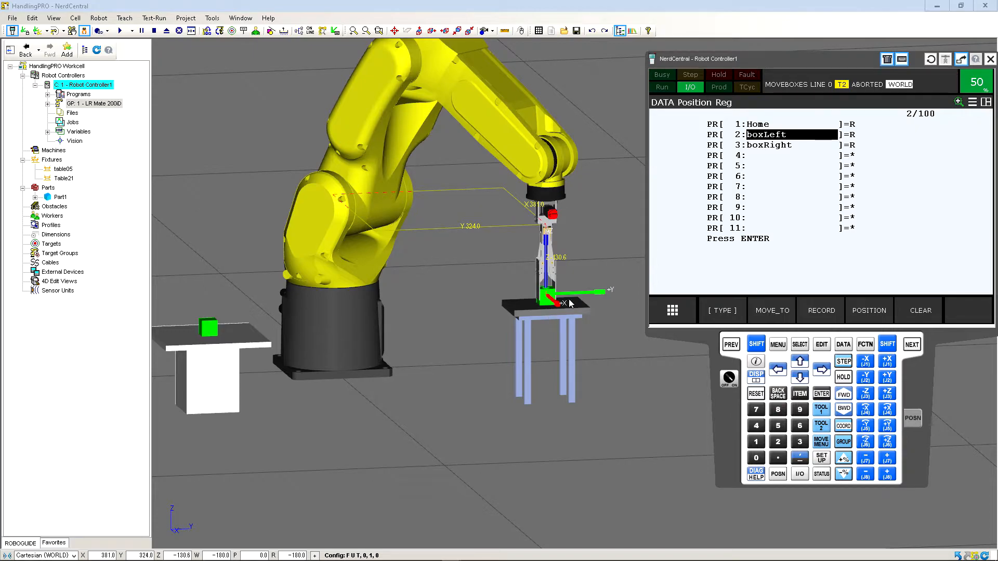
pyautogui.click(752, 158)
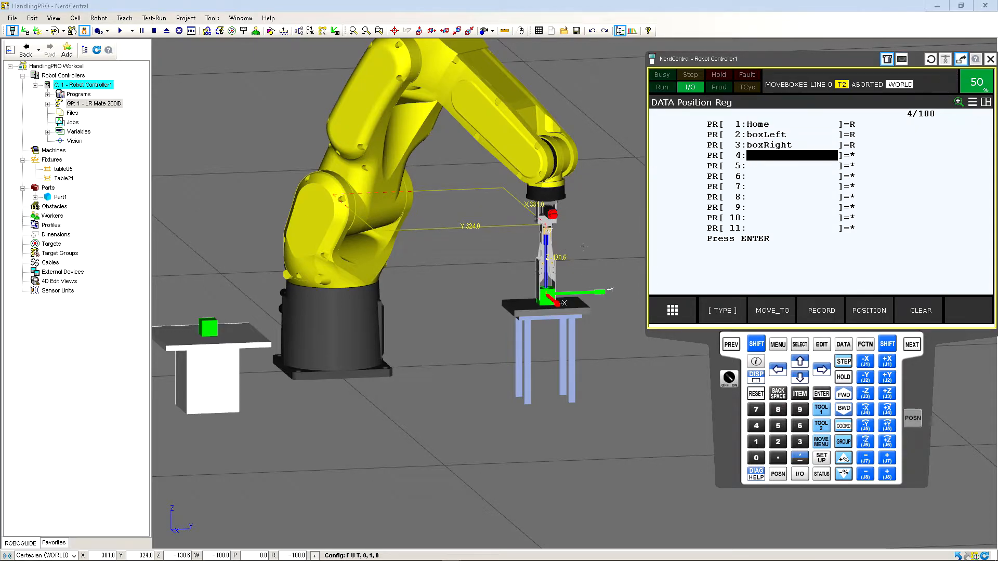
pyautogui.moveTo(545, 263); pyautogui.dragTo(547, 190)
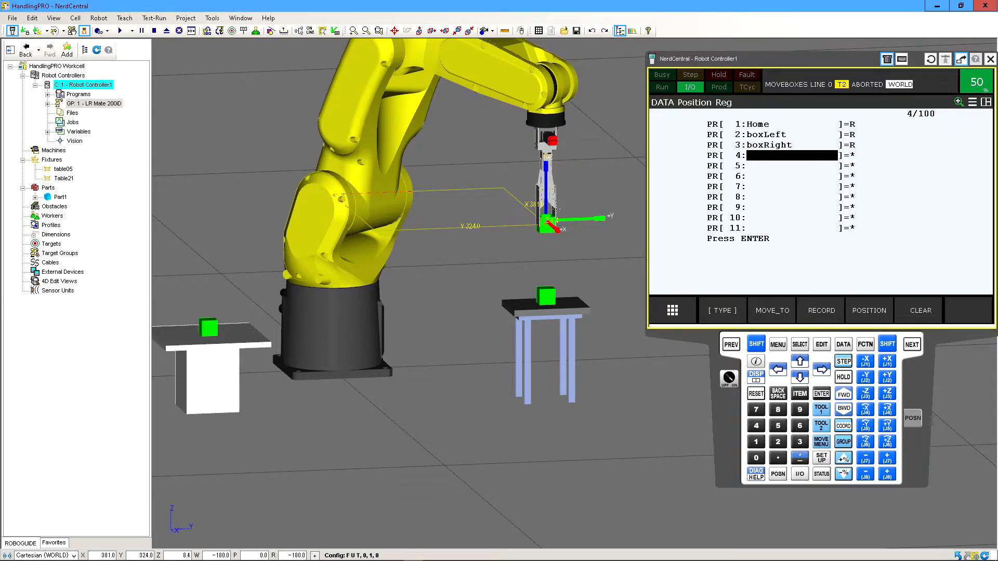
pyautogui.moveTo(546, 185)
pyautogui.mouseDown()
pyautogui.moveTo(549, 256)
pyautogui.moveTo(551, 179)
pyautogui.moveTo(547, 185)
pyautogui.mouseUp()
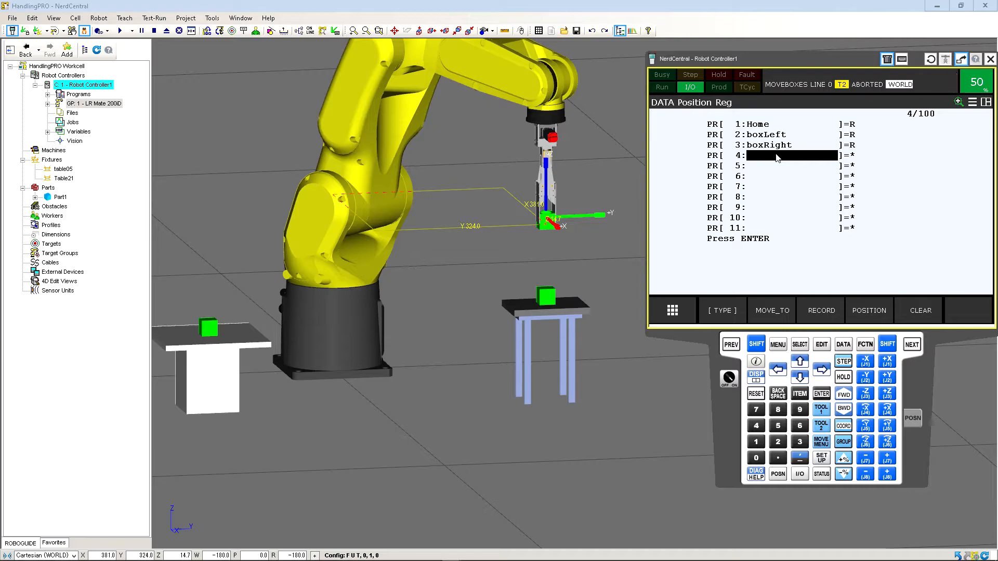
# Step: Record the gripper's current position in PR[4], name the register boxLeftAbove, and check its stored coordinates
pyautogui.keyDown('shift'); pyautogui.click(818, 308); pyautogui.keyUp('shift')
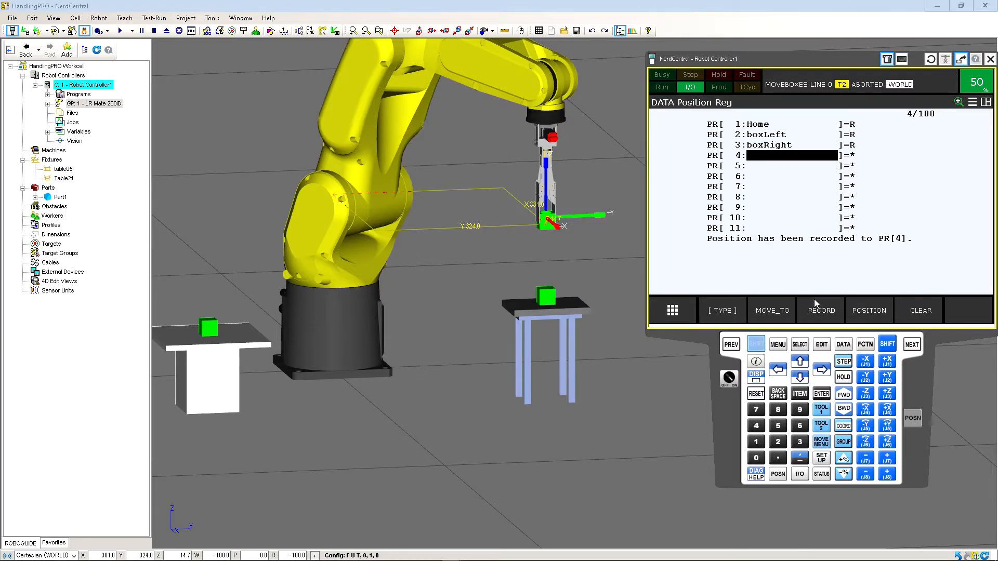
pyautogui.press('Return')
pyautogui.write('boxLeftAbove')
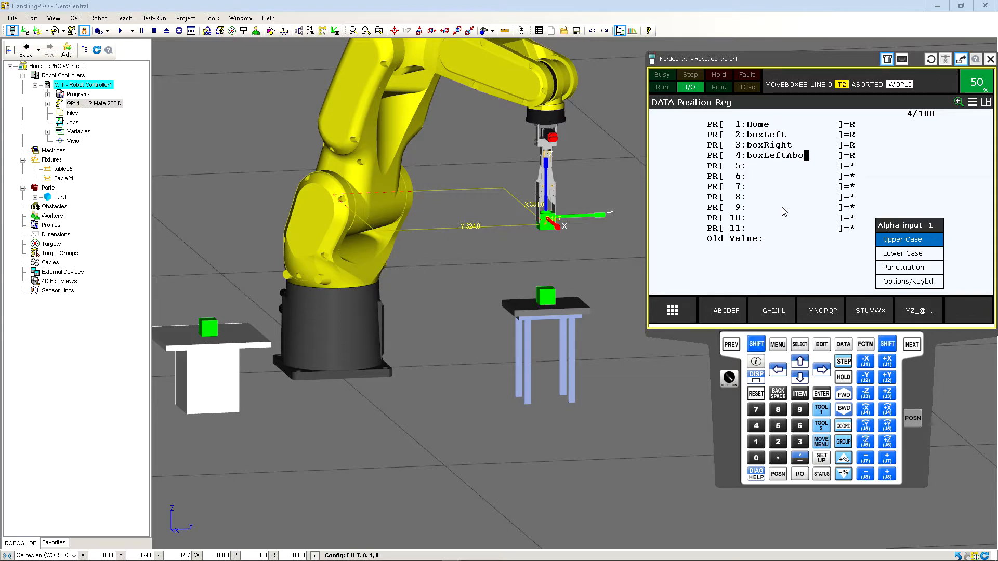
pyautogui.press('Return')
pyautogui.click(857, 310)
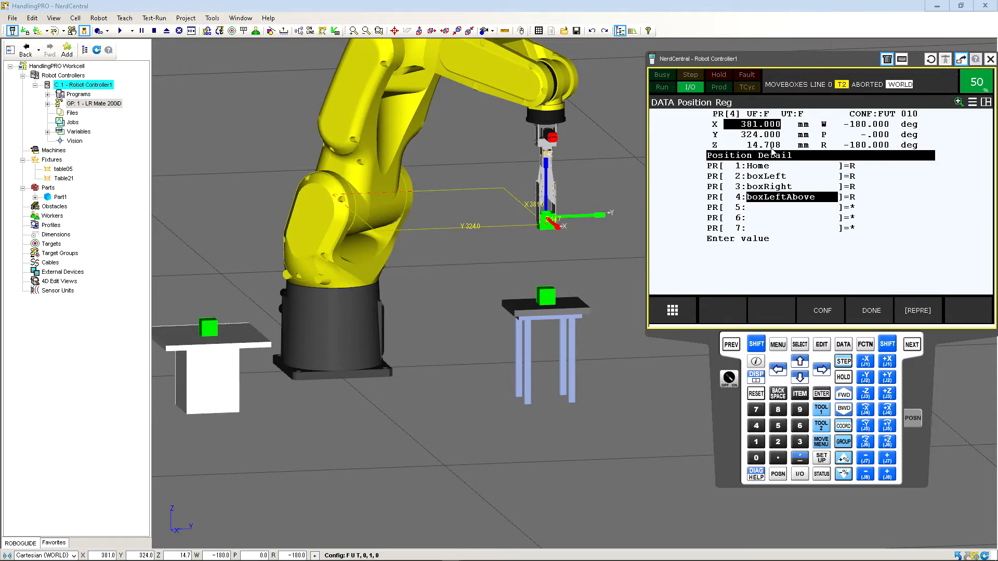
pyautogui.click(871, 310)
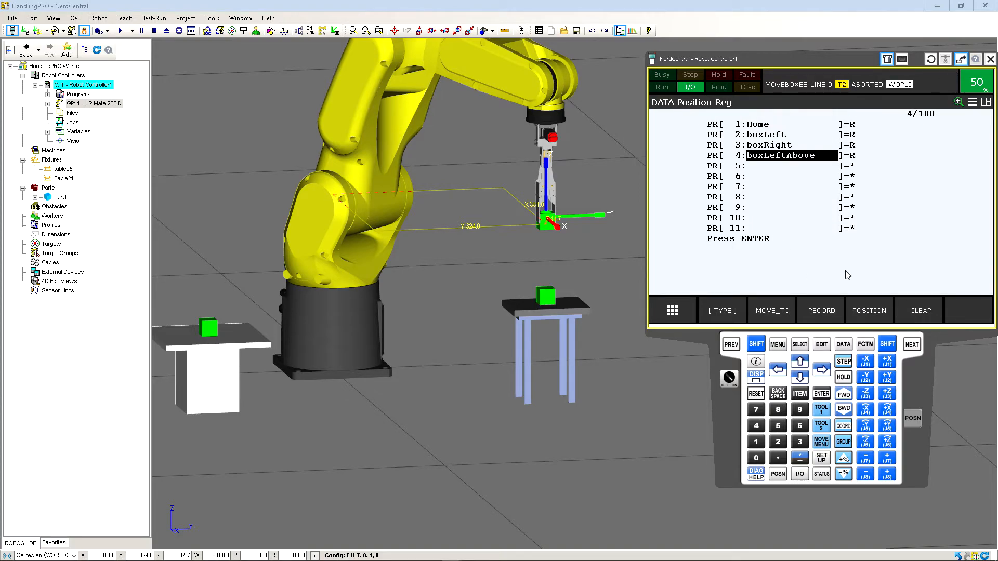
# Step: Move the robot to the recorded boxRight position on table05
pyautogui.click(761, 167)
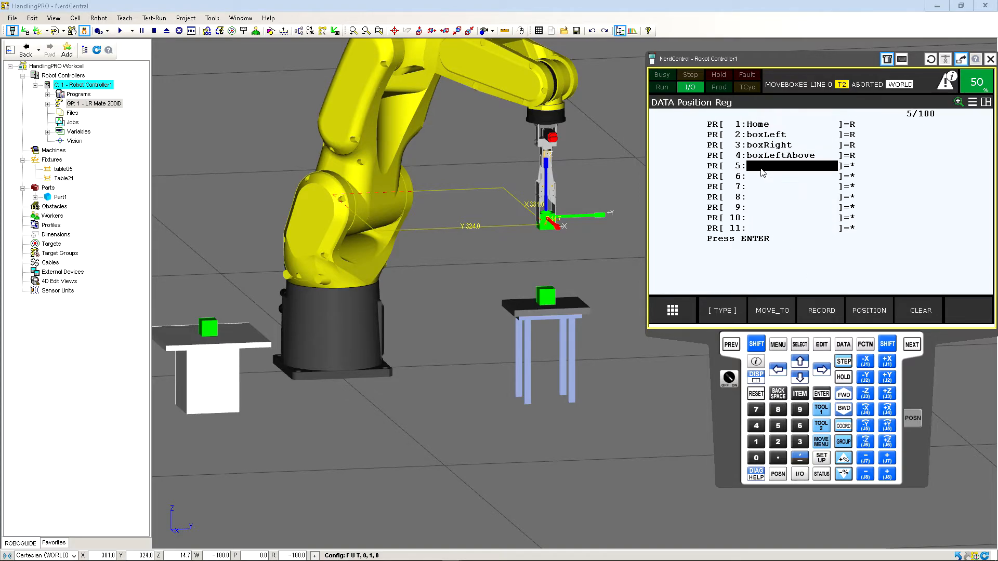
pyautogui.click(778, 144)
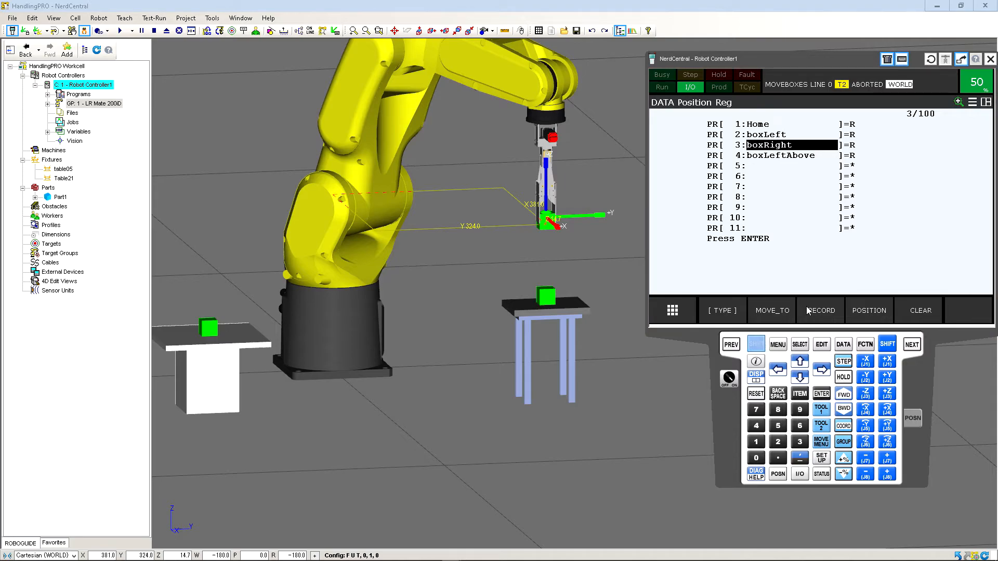
pyautogui.click(775, 310)
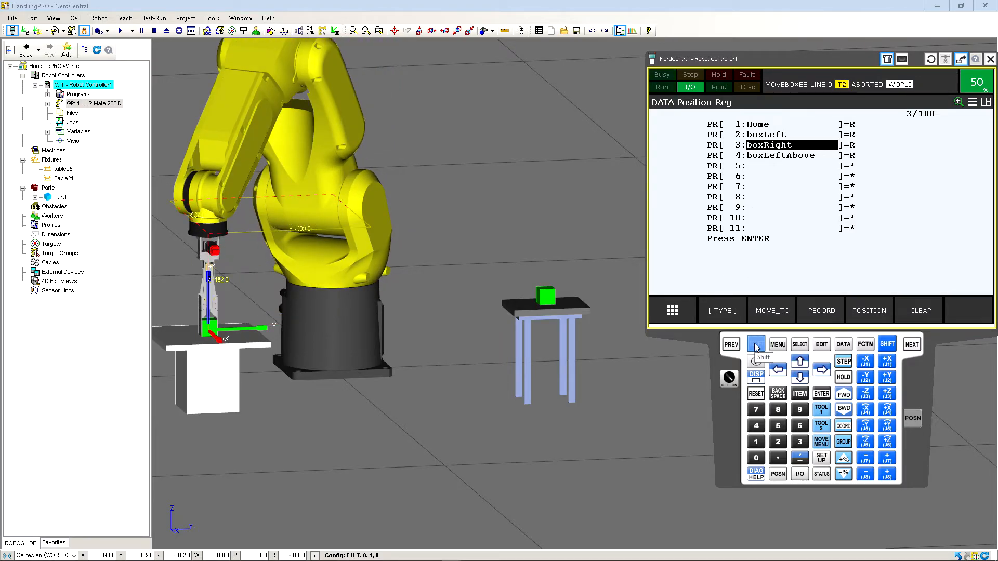
# Step: Check the stored coordinates of boxLeftAbove, select PR[5] and raise the gripper along Z above the part on table05 to Z -82.0
pyautogui.click(782, 156)
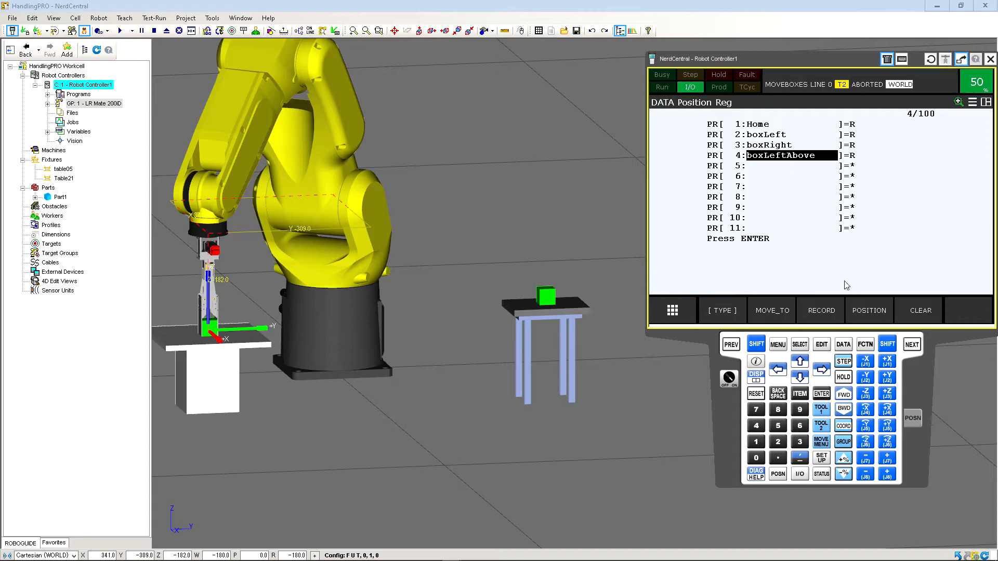
pyautogui.click(865, 307)
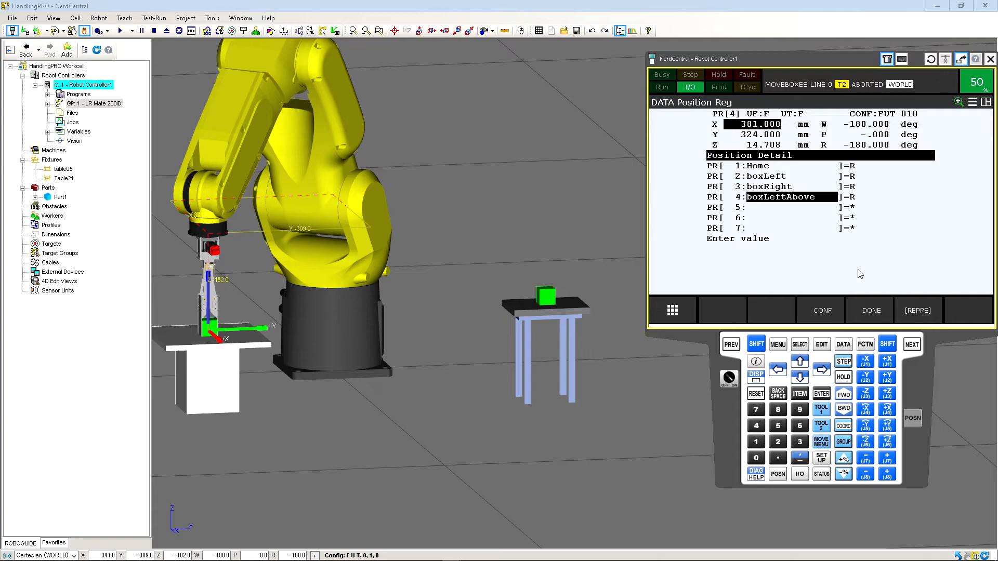
pyautogui.click(871, 311)
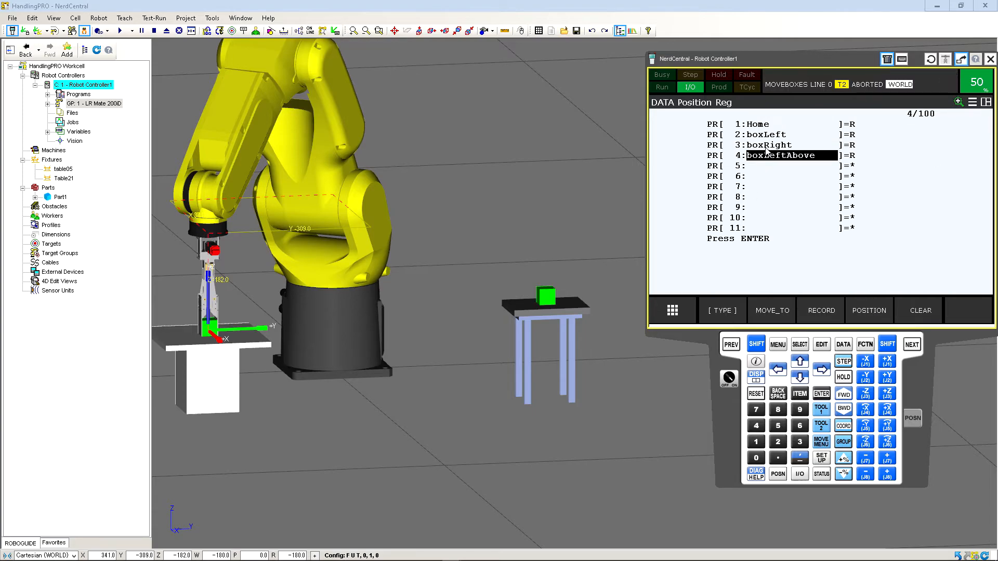
pyautogui.press('Down')
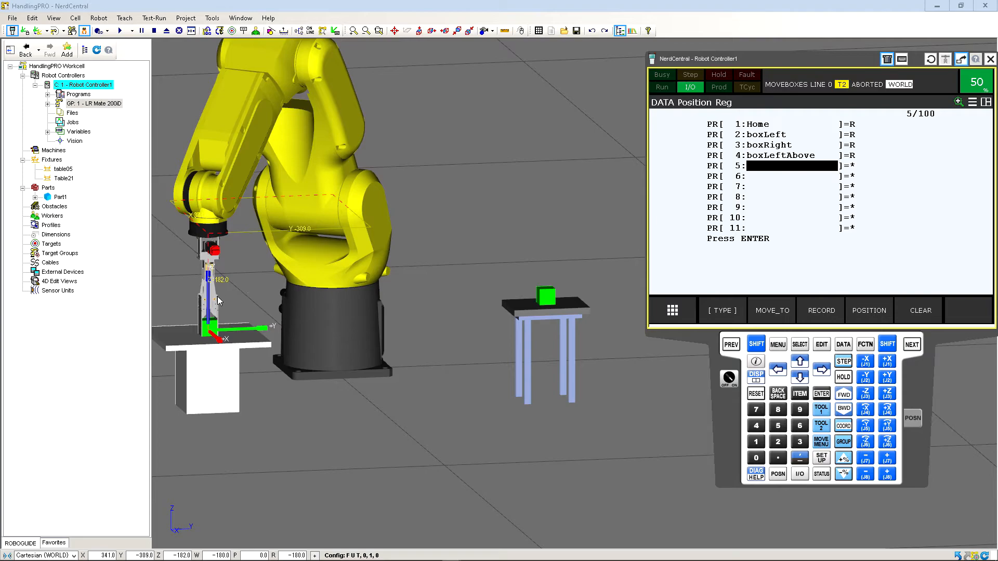
pyautogui.moveTo(208, 303); pyautogui.dragTo(205, 251)
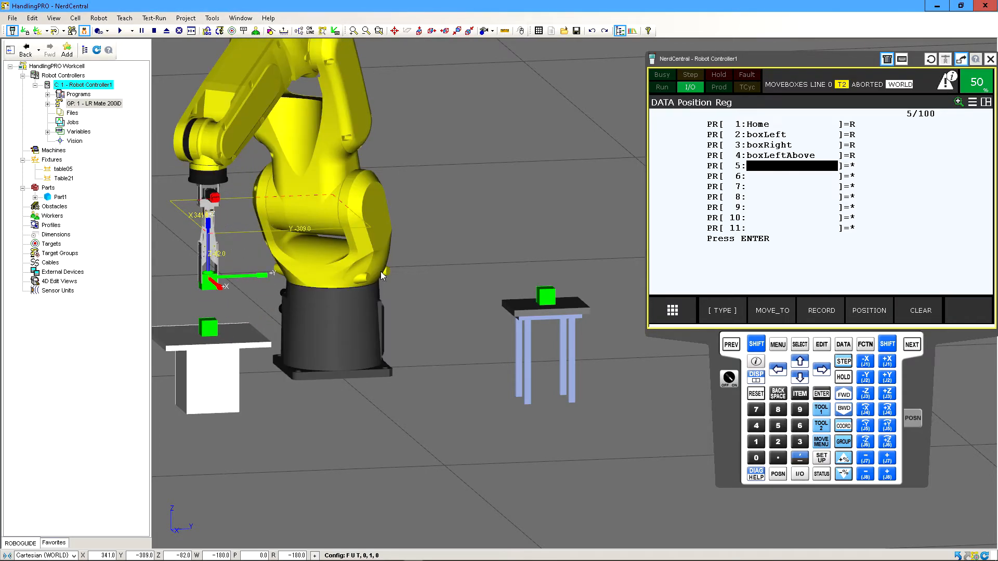
# Step: Record the gripper's current position in PR[5], name the register boxRightAbove, and check its stored coordinates
pyautogui.click(757, 344)
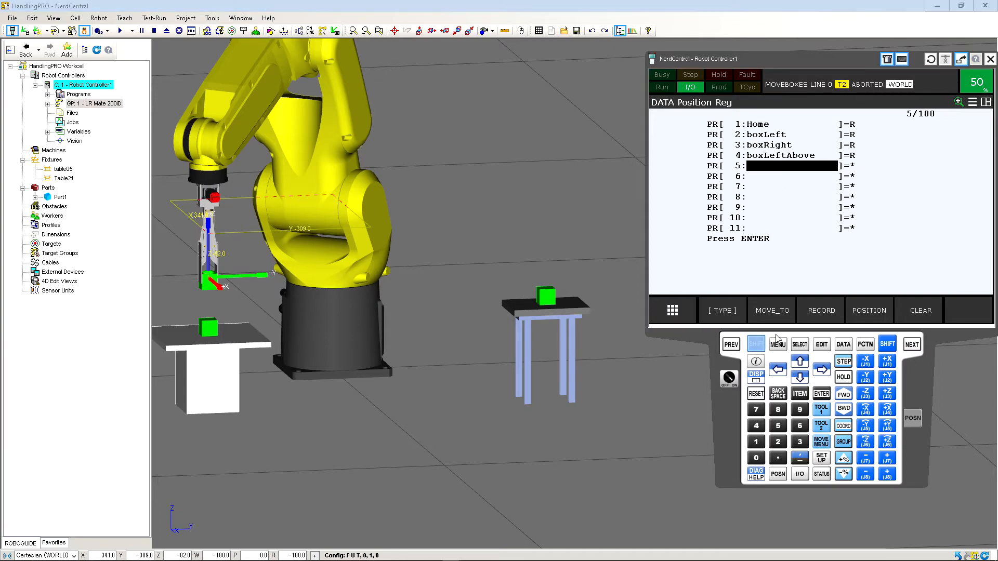
pyautogui.click(821, 311)
pyautogui.click(775, 170)
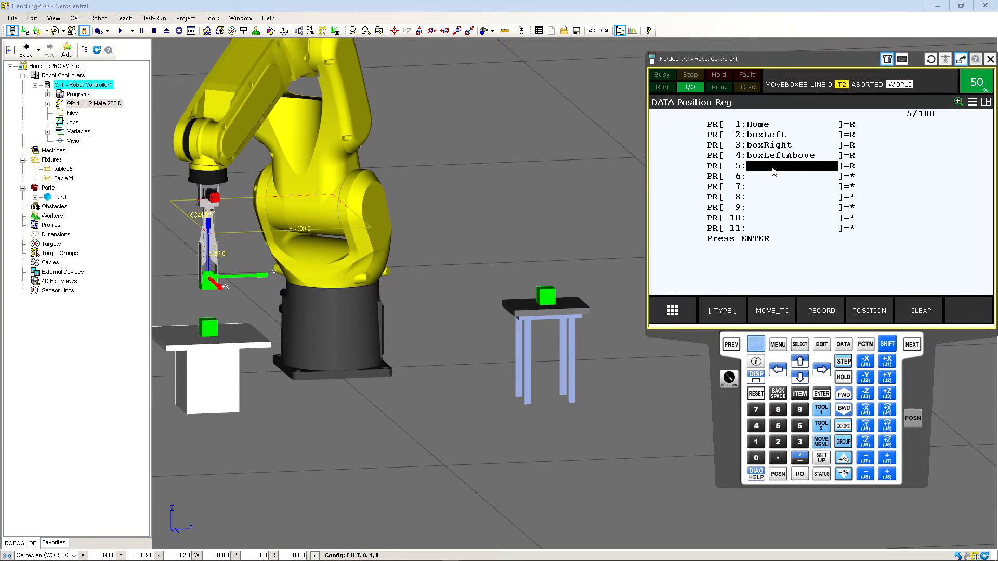
pyautogui.press('Return')
pyautogui.write('boxRightA')
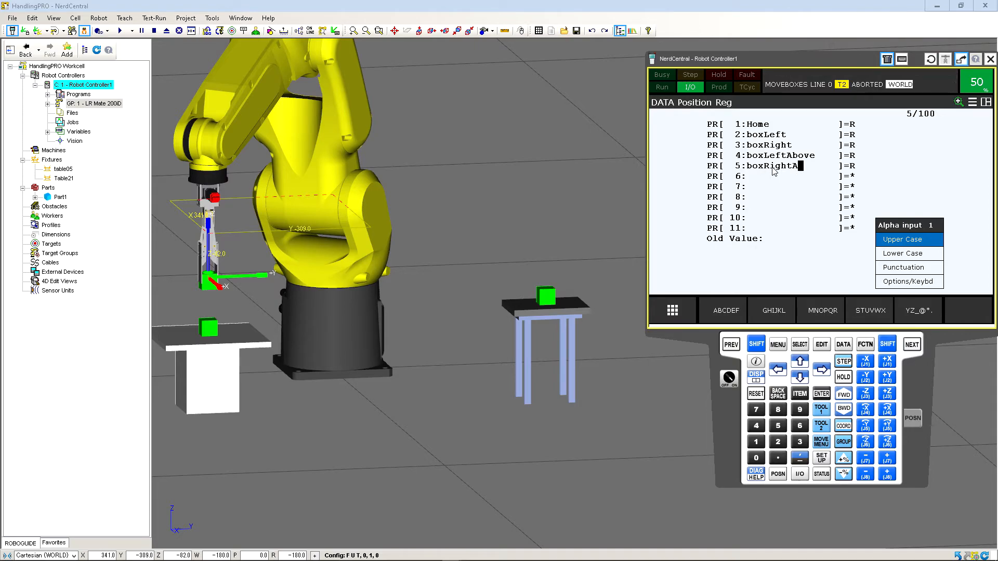
pyautogui.write('bove')
pyautogui.press('Return')
pyautogui.click(864, 309)
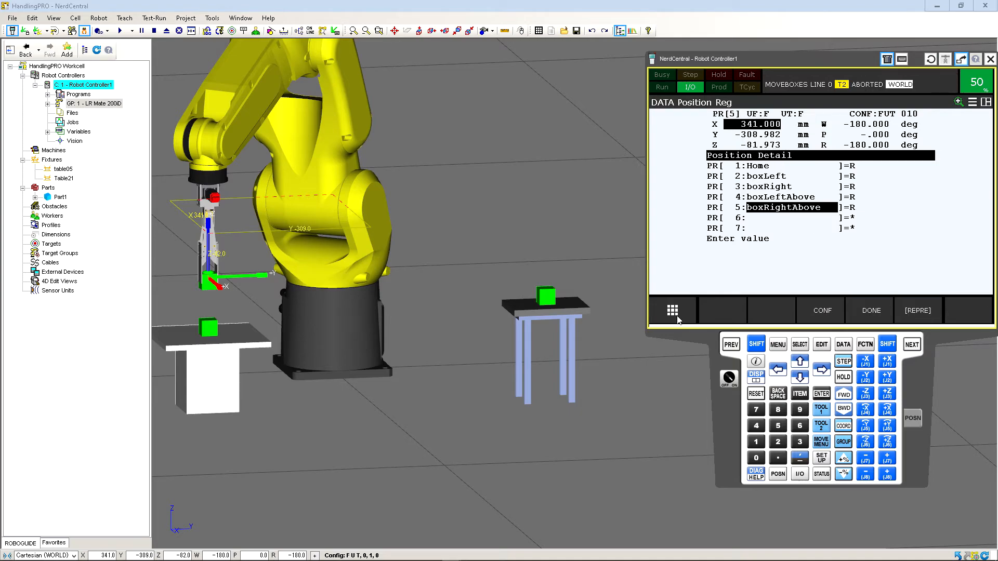
pyautogui.click(868, 309)
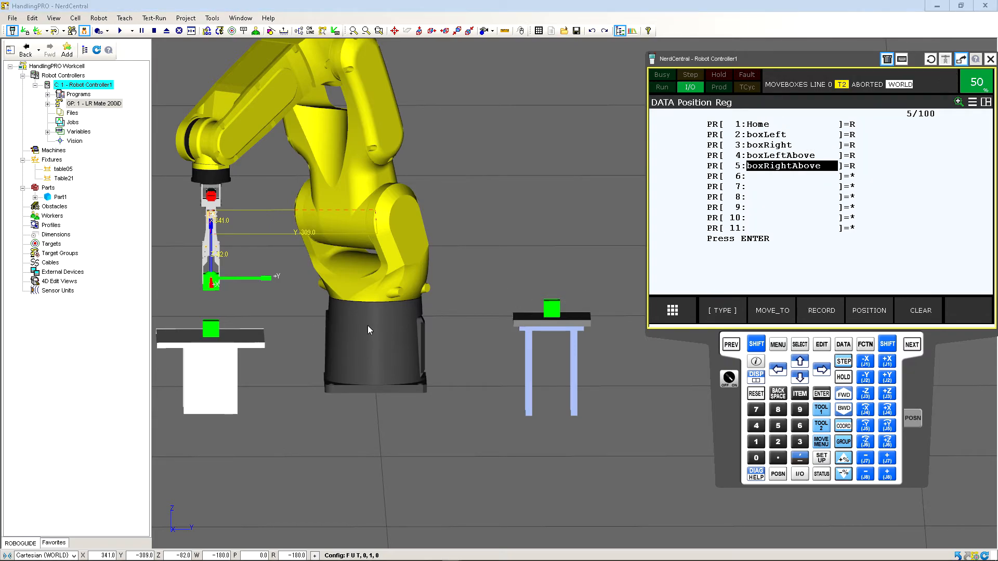
# Step: Raise the gripper higher above the part on table05 to Z -11.0 and re-record the position in boxRightAbove
pyautogui.moveTo(368, 329); pyautogui.dragTo(483, 333, button='right')
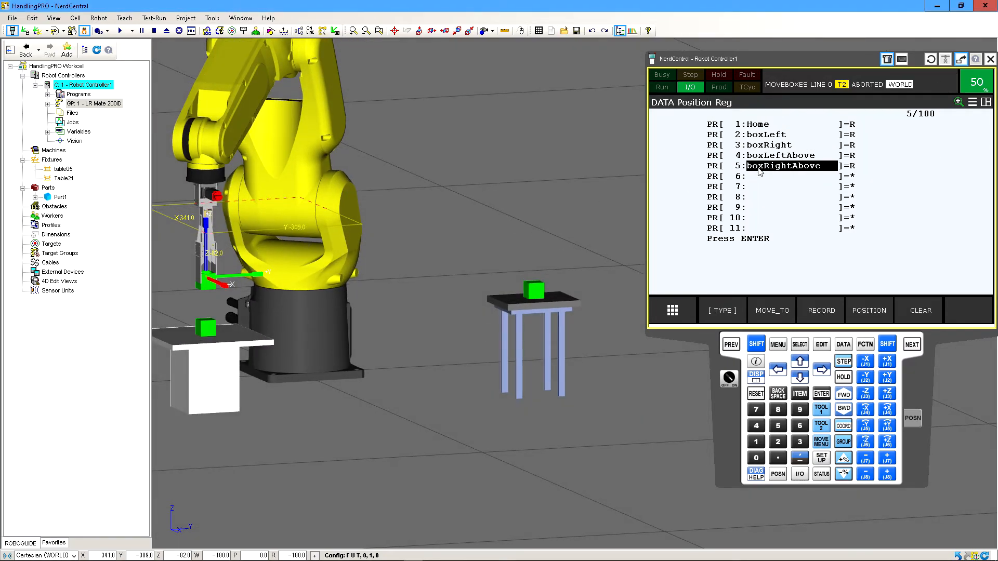
pyautogui.moveTo(205, 245); pyautogui.dragTo(203, 207)
pyautogui.click(756, 344)
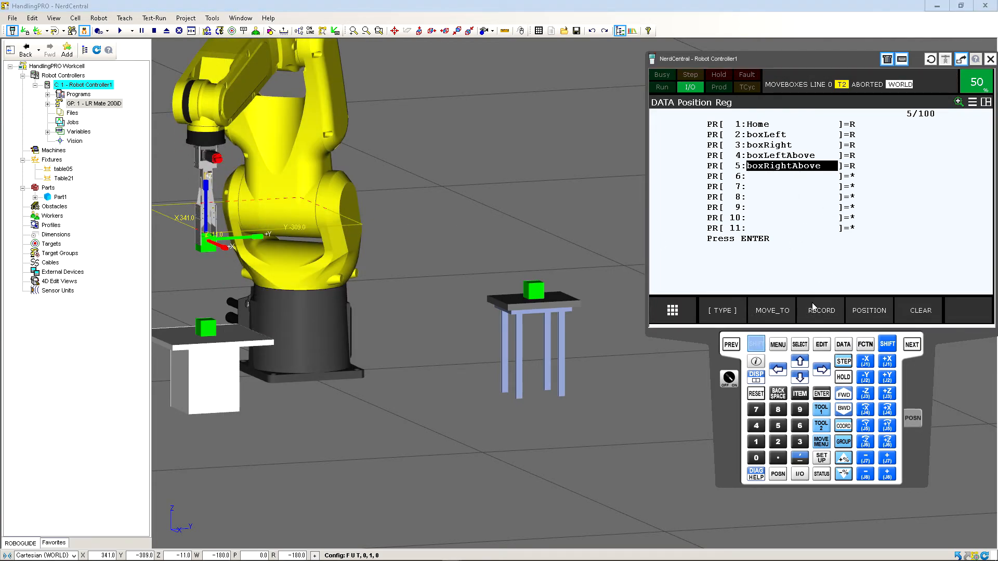
pyautogui.click(821, 310)
pyautogui.click(761, 350)
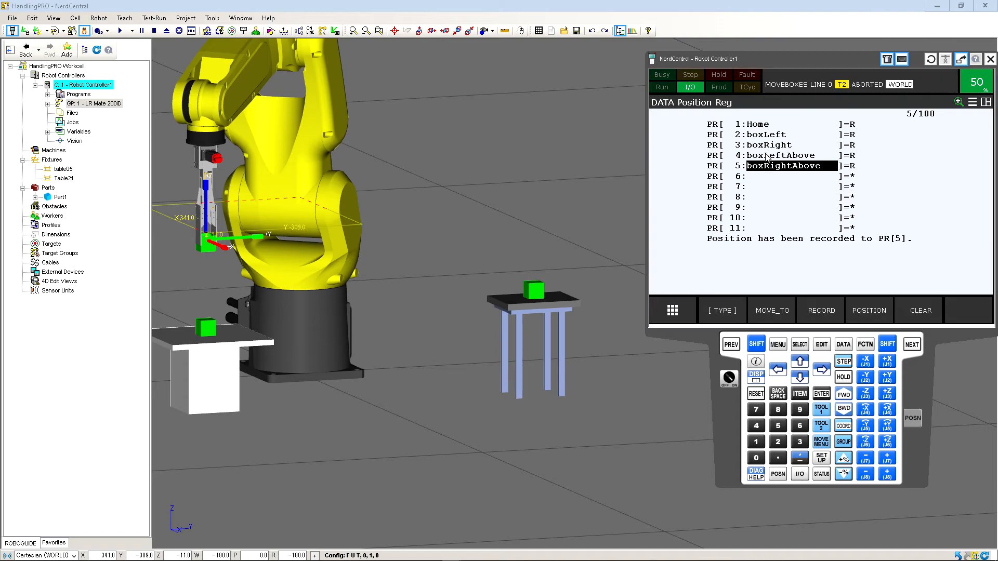
# Step: Test the recorded positions above Table21 by moving the robot to boxLeftAbove and down to boxLeft
pyautogui.click(771, 157)
pyautogui.click(759, 344)
pyautogui.click(773, 310)
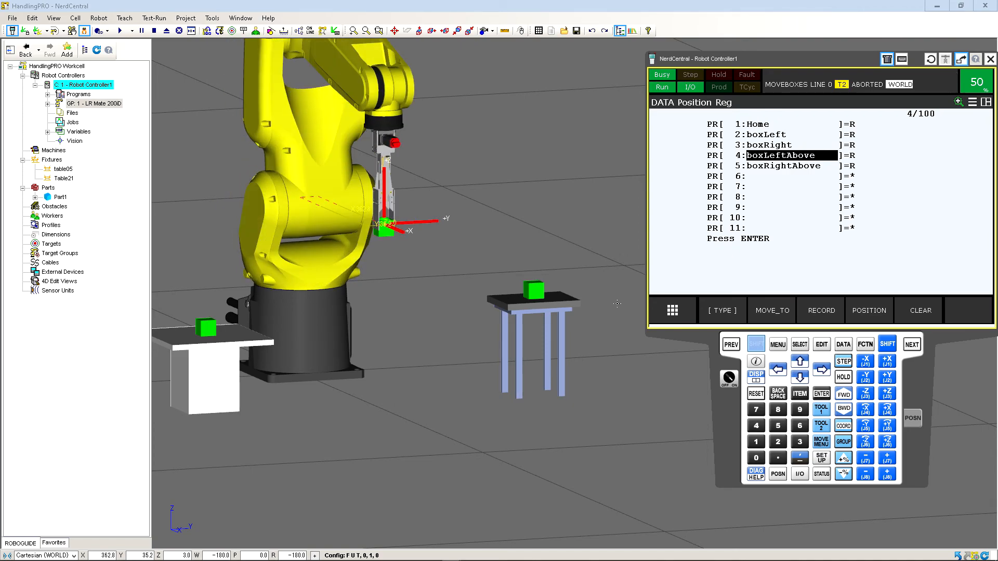
pyautogui.moveTo(617, 304); pyautogui.dragTo(584, 301, button='right')
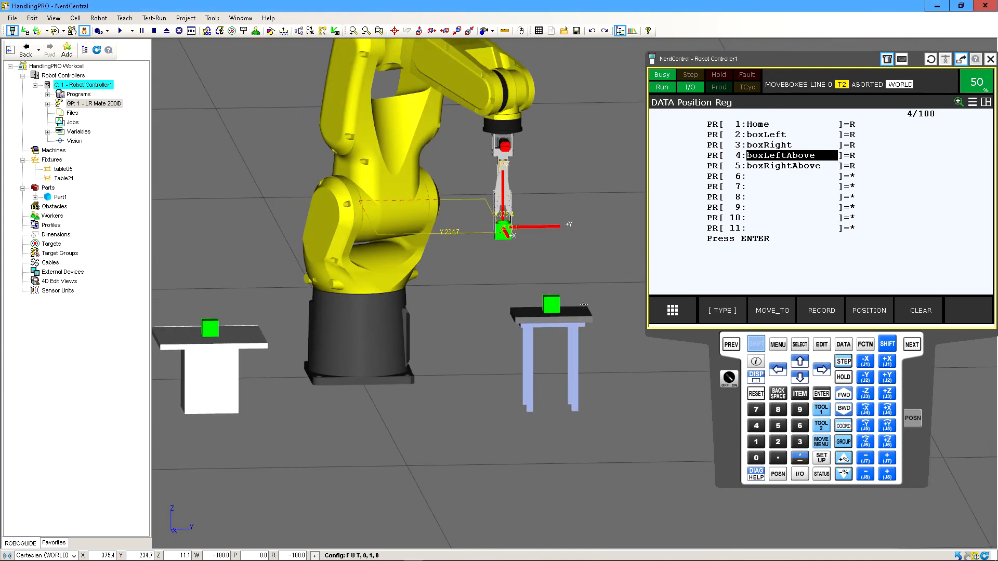
pyautogui.click(779, 137)
pyautogui.click(778, 138)
pyautogui.click(772, 310)
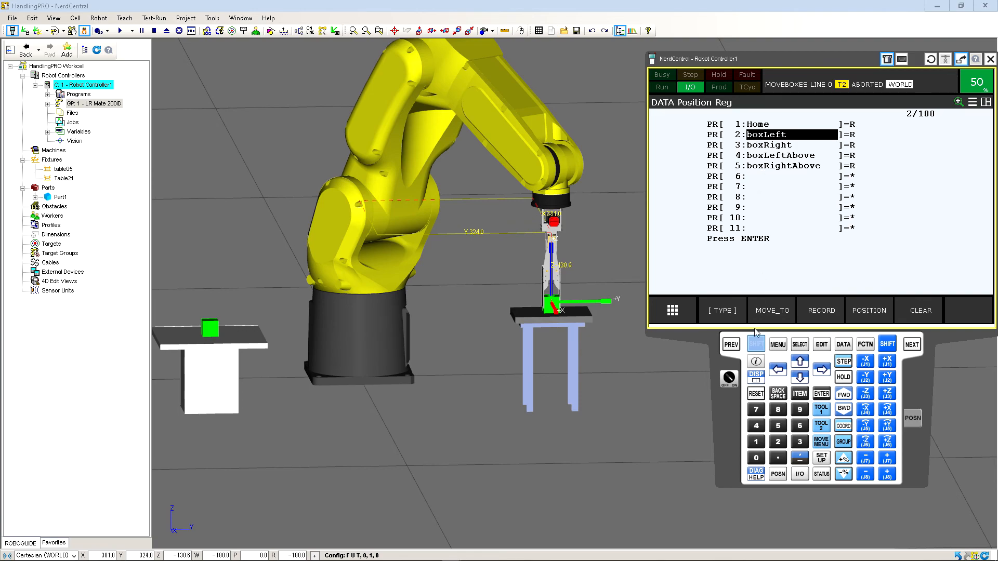
# Step: Return the robot to the recorded Home position with the whole workcell in view
pyautogui.click(772, 124)
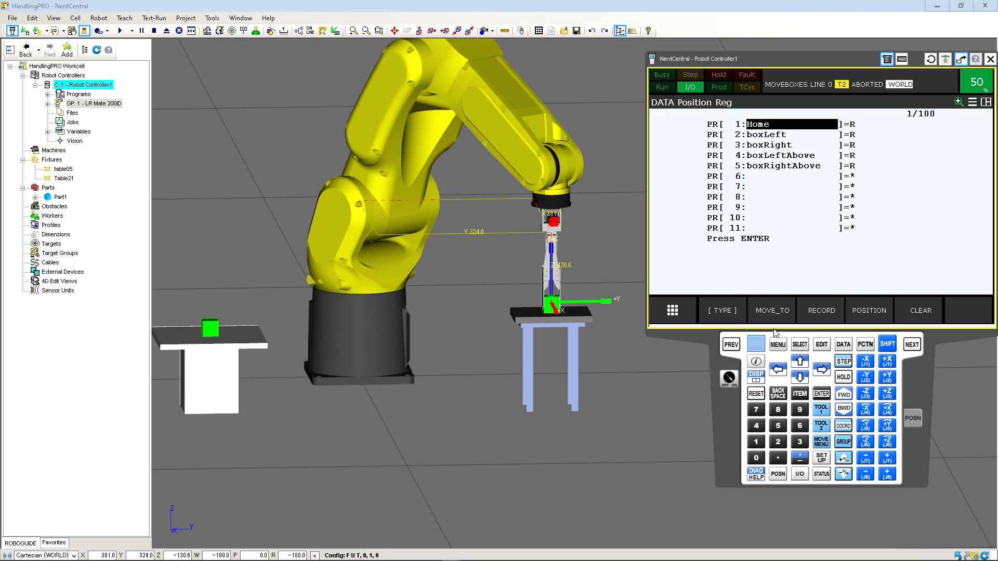
pyautogui.click(793, 311)
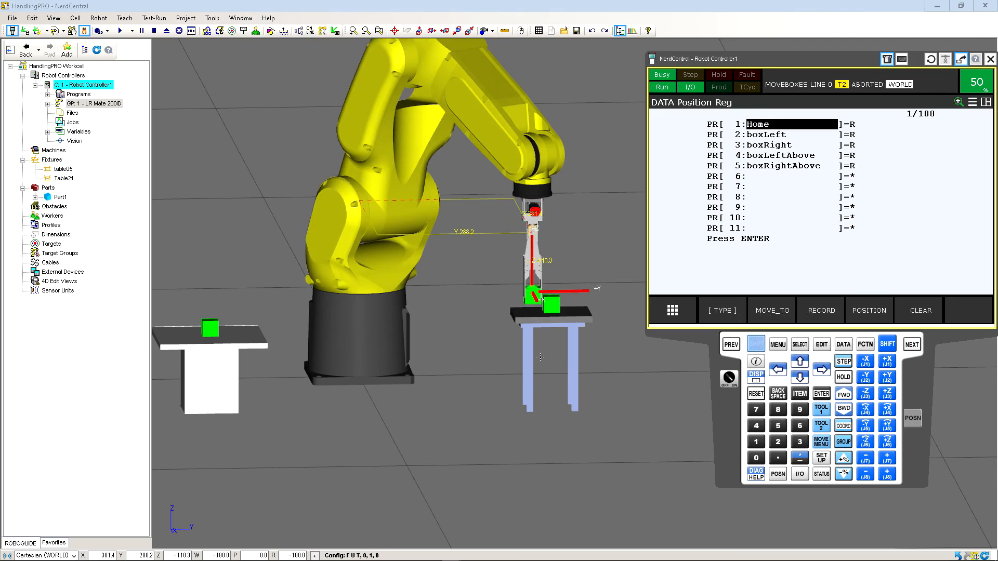
pyautogui.scroll(-6, 400, 314)
pyautogui.moveTo(369, 253); pyautogui.dragTo(428, 289, button='middle')
pyautogui.scroll(3, 404, 289)
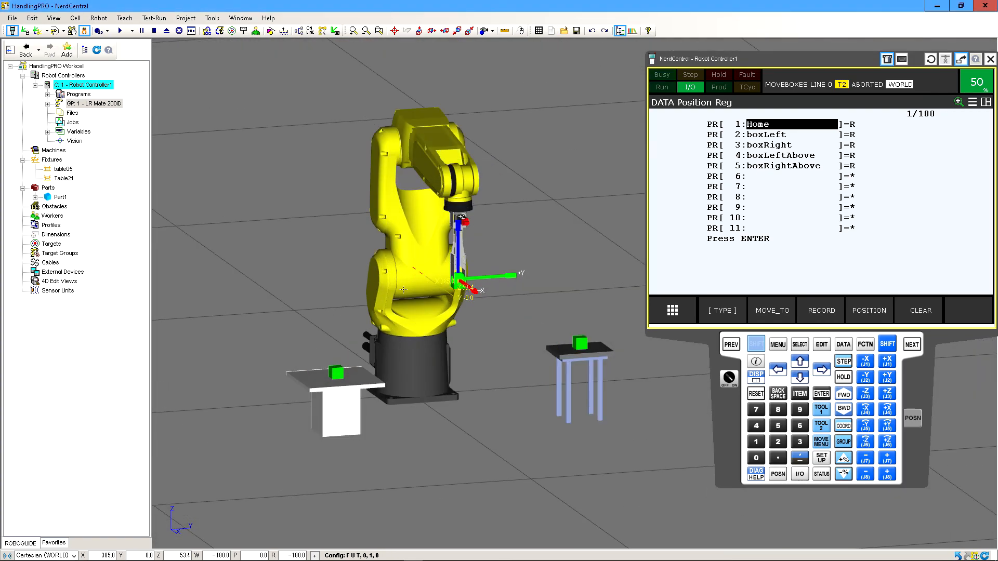